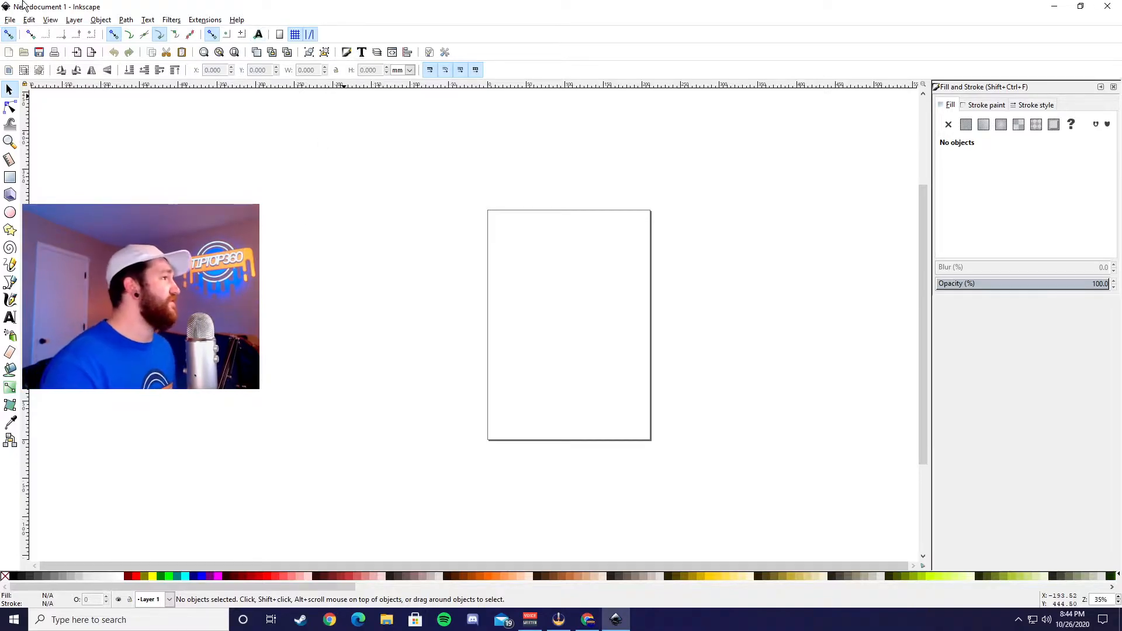
Step: Set both the display units and the custom page size units to px in the document properties
{"action": "left_click", "coordinate": [10, 20]}
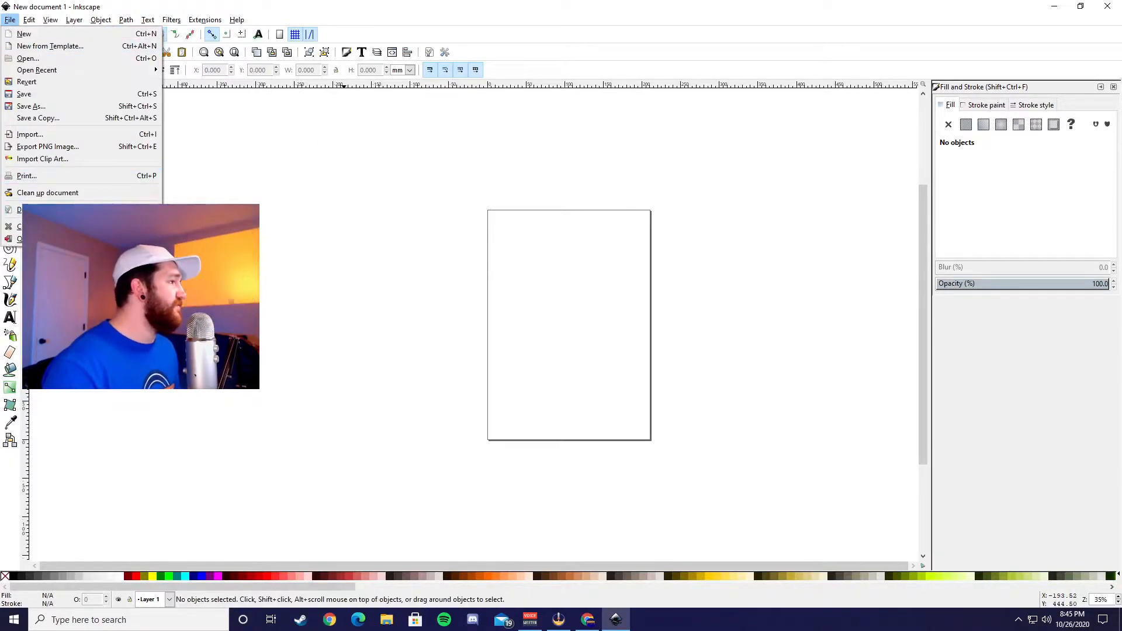
{"action": "left_click", "coordinate": [41, 209]}
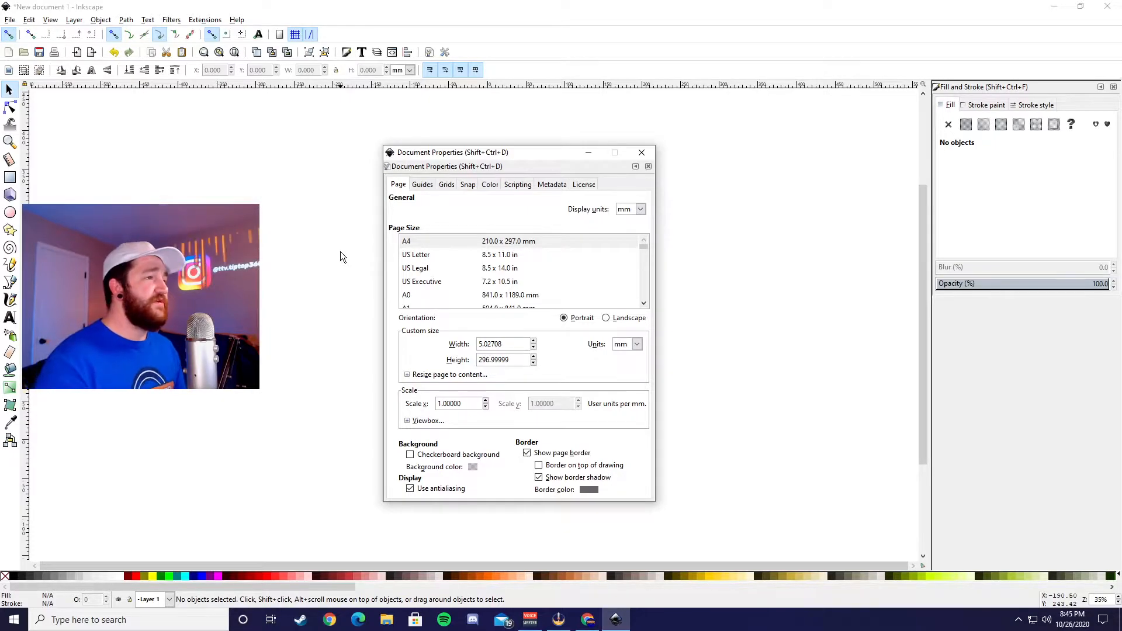
{"action": "left_click", "coordinate": [641, 210]}
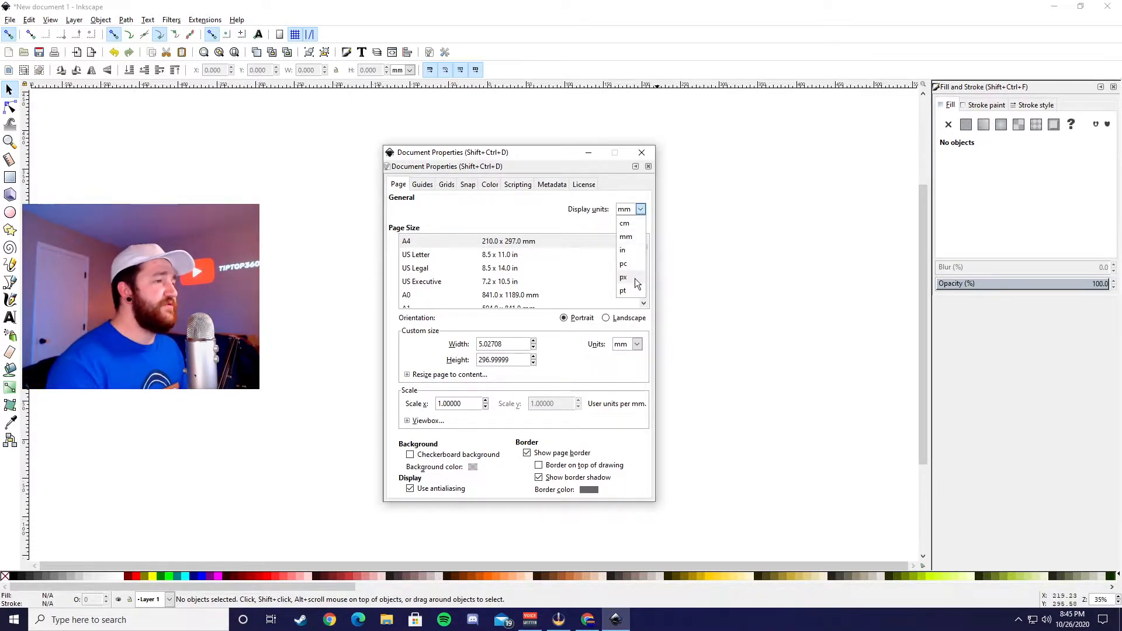
{"action": "left_click", "coordinate": [640, 314]}
{"action": "left_click", "coordinate": [632, 345]}
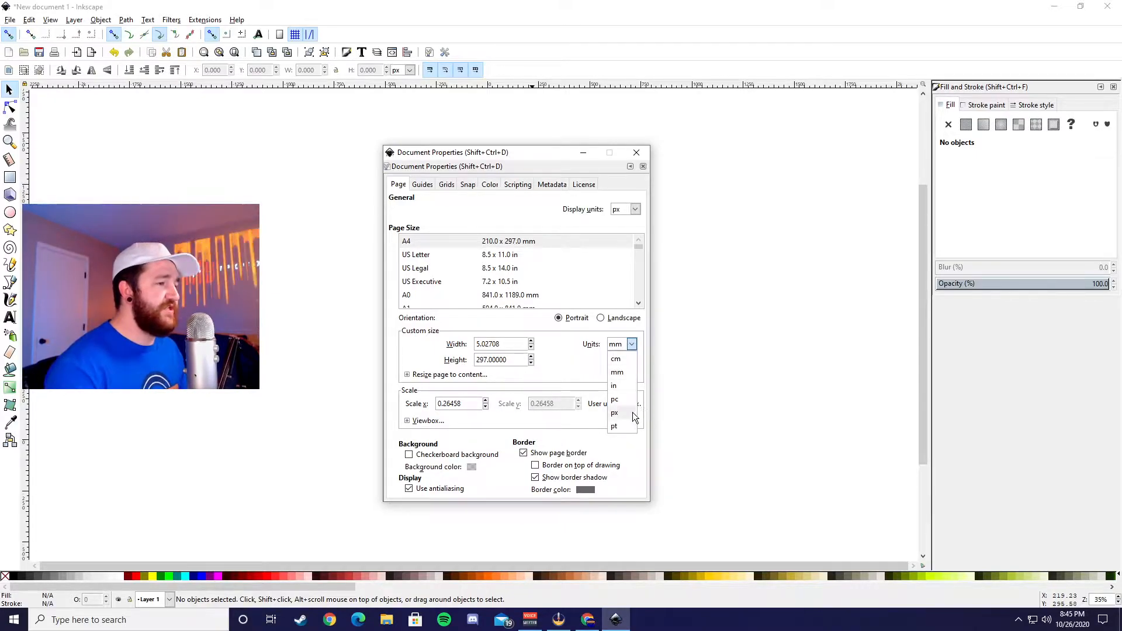
{"action": "left_click", "coordinate": [615, 412]}
Step: Set the page size to 1920 px wide by 1080 px high and hide the page's border shadow
{"action": "triple_click", "coordinate": [488, 344]}
{"action": "type", "text": "1920"}
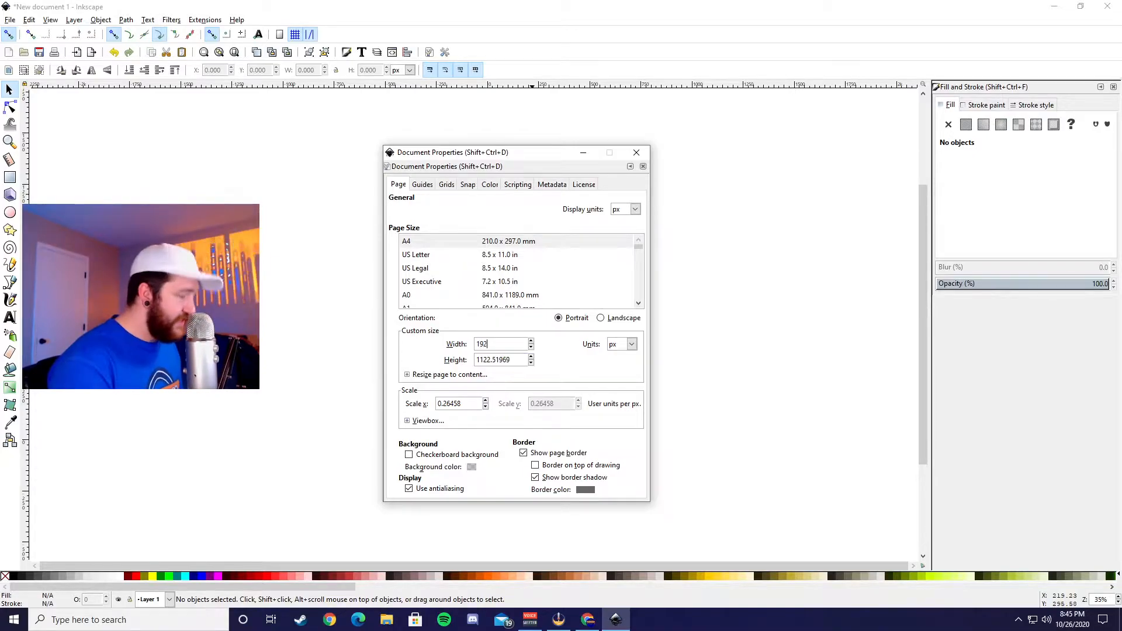
{"action": "triple_click", "coordinate": [493, 363]}
{"action": "type", "text": "1080"}
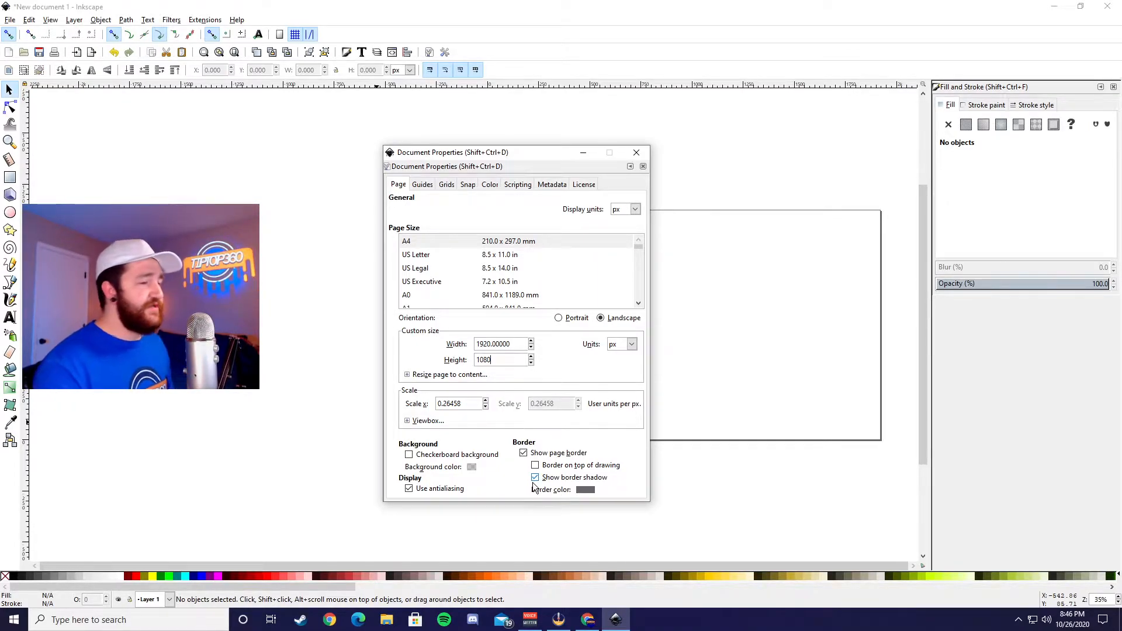
{"action": "left_click", "coordinate": [449, 479]}
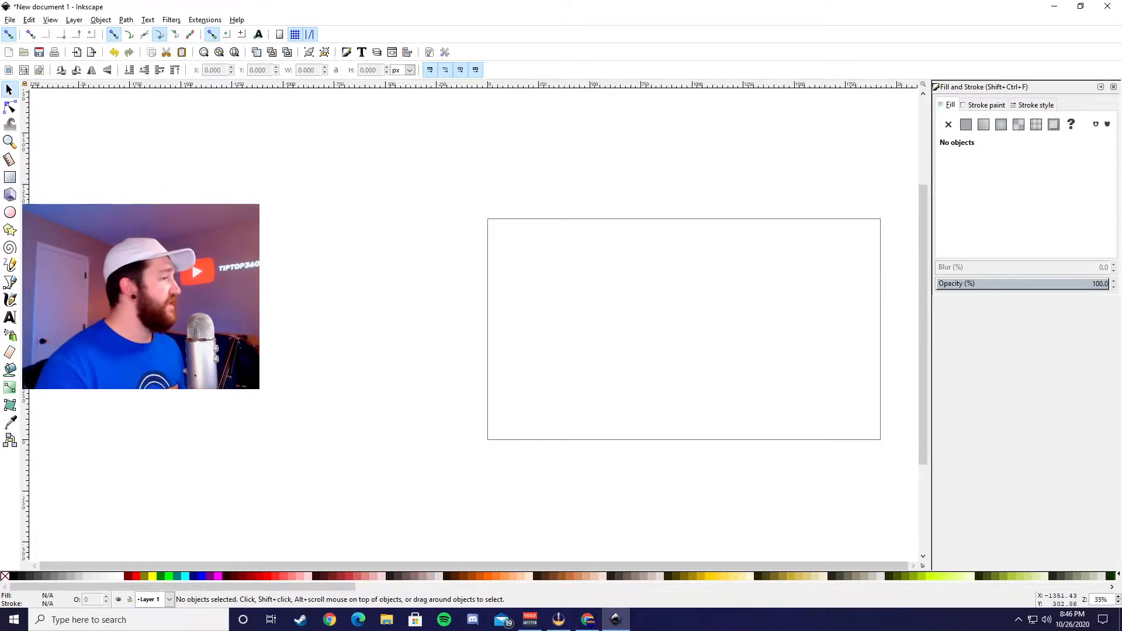
Step: Draw a rectangle about 1746 by 940 px inside the page and set its opacity to 89.5%
{"action": "left_click", "coordinate": [9, 178]}
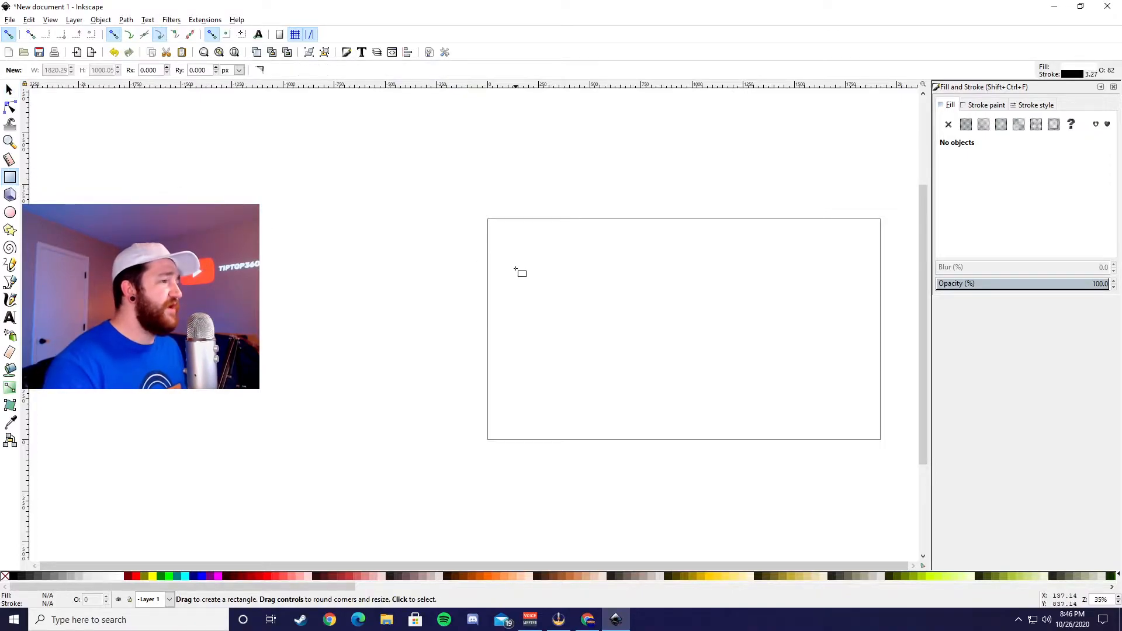
{"action": "mouse_move", "coordinate": [518, 242]}
{"action": "left_mouse_down"}
{"action": "mouse_move", "coordinate": [762, 387]}
{"action": "mouse_move", "coordinate": [863, 415]}
{"action": "mouse_move", "coordinate": [876, 434]}
{"action": "left_mouse_up"}
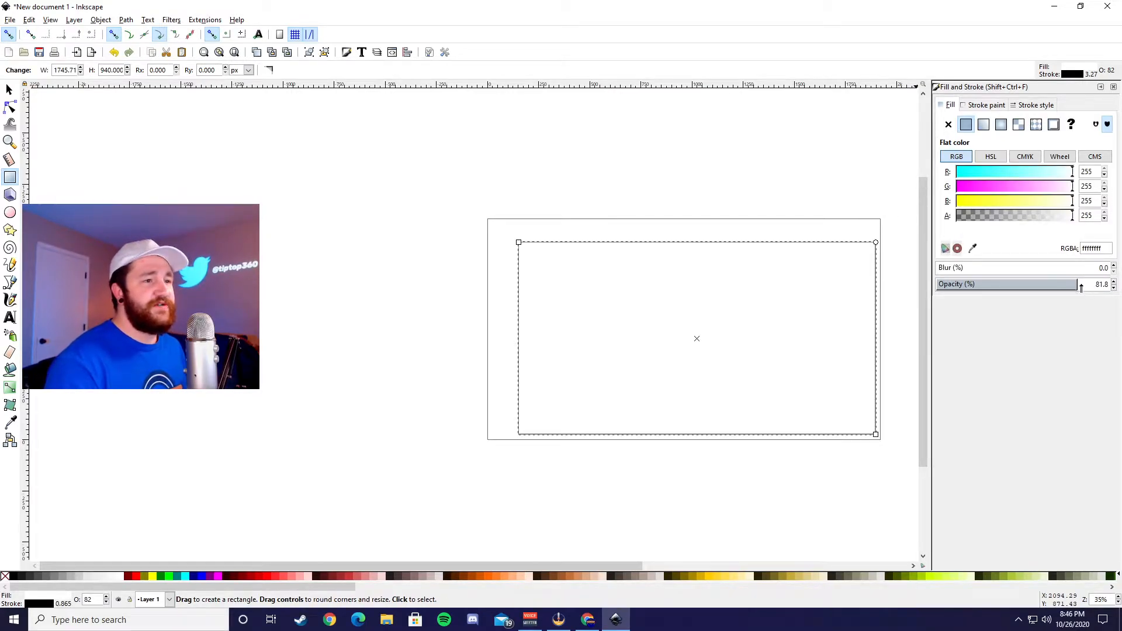
{"action": "left_click_drag", "start_coordinate": [1062, 286], "coordinate": [1090, 299]}
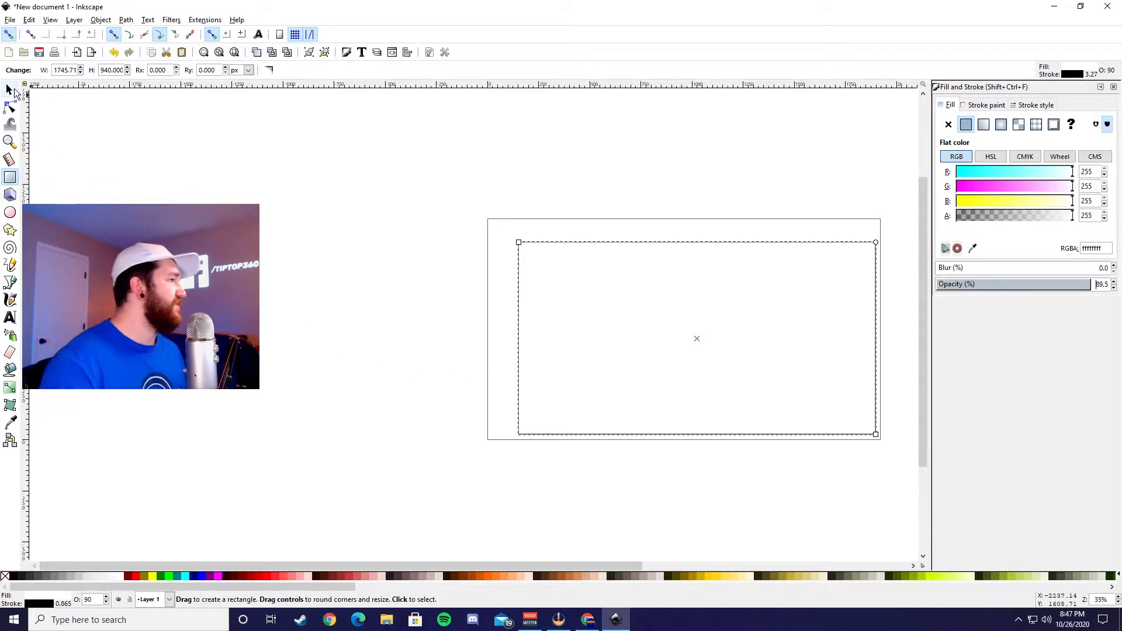
Step: Move the rectangle so that its upper-left corner lines up with the page's upper-left corner
{"action": "left_click", "coordinate": [10, 89]}
{"action": "left_click_drag", "start_coordinate": [600, 272], "coordinate": [569, 248]}
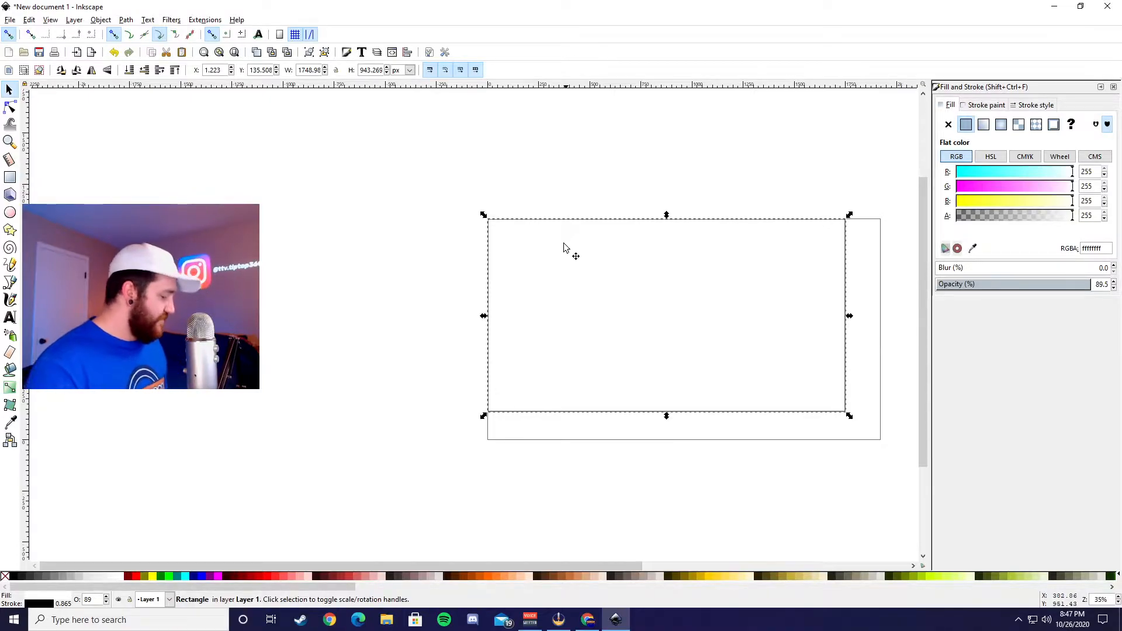
{"action": "scroll", "coordinate": [482, 222], "scroll_direction": "up", "scroll_amount": 7}
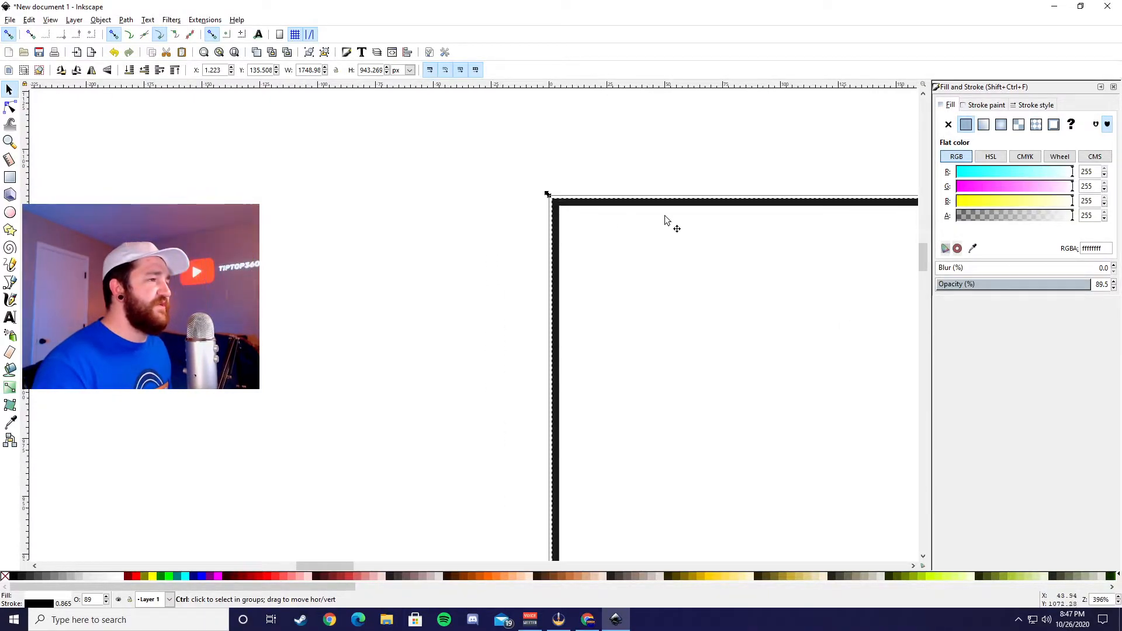
{"action": "left_click_drag", "start_coordinate": [638, 242], "coordinate": [634, 239]}
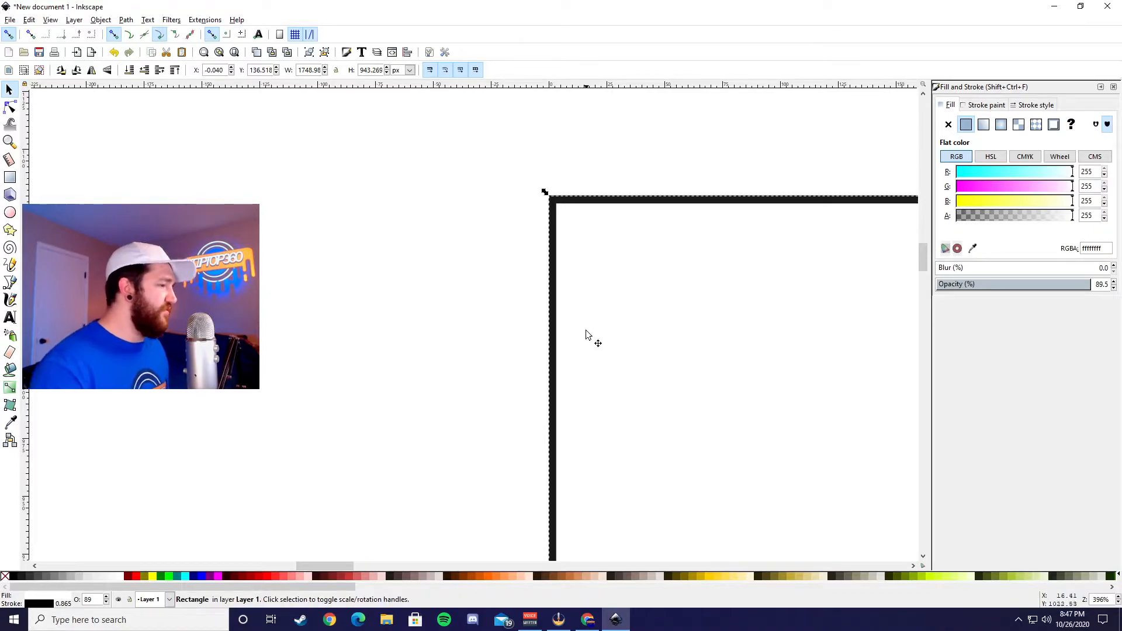
Step: Stretch the rectangle down and to the right until it covers the full page, about 1920 by 1080 px
{"action": "scroll", "coordinate": [587, 333], "scroll_direction": "down", "scroll_amount": 10}
{"action": "scroll", "coordinate": [628, 416], "scroll_direction": "down", "scroll_amount": 8}
{"action": "scroll", "coordinate": [627, 412], "scroll_direction": "down", "scroll_amount": 10}
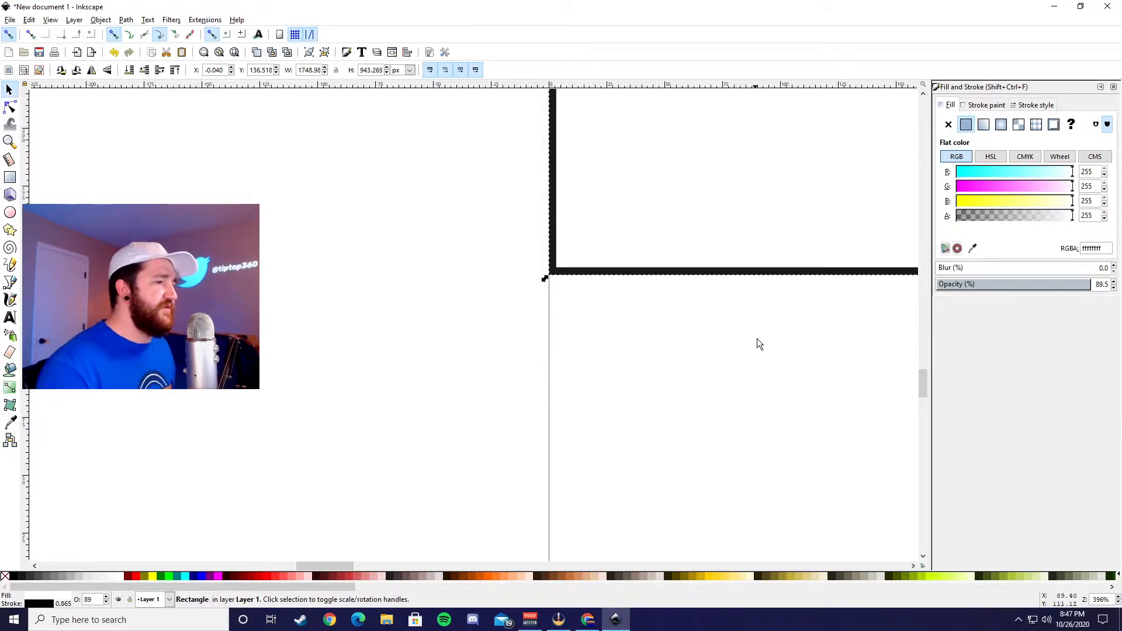
{"action": "left_click_drag", "start_coordinate": [587, 445], "coordinate": [597, 504]}
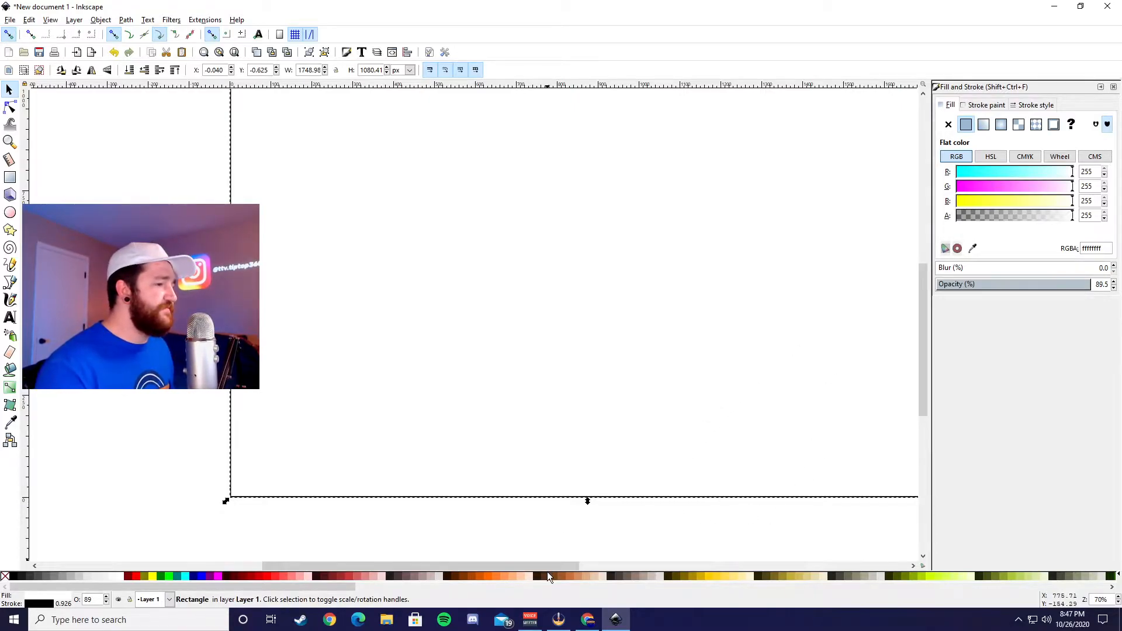
{"action": "left_click_drag", "start_coordinate": [547, 566], "coordinate": [636, 566]}
{"action": "left_click_drag", "start_coordinate": [703, 278], "coordinate": [772, 298]}
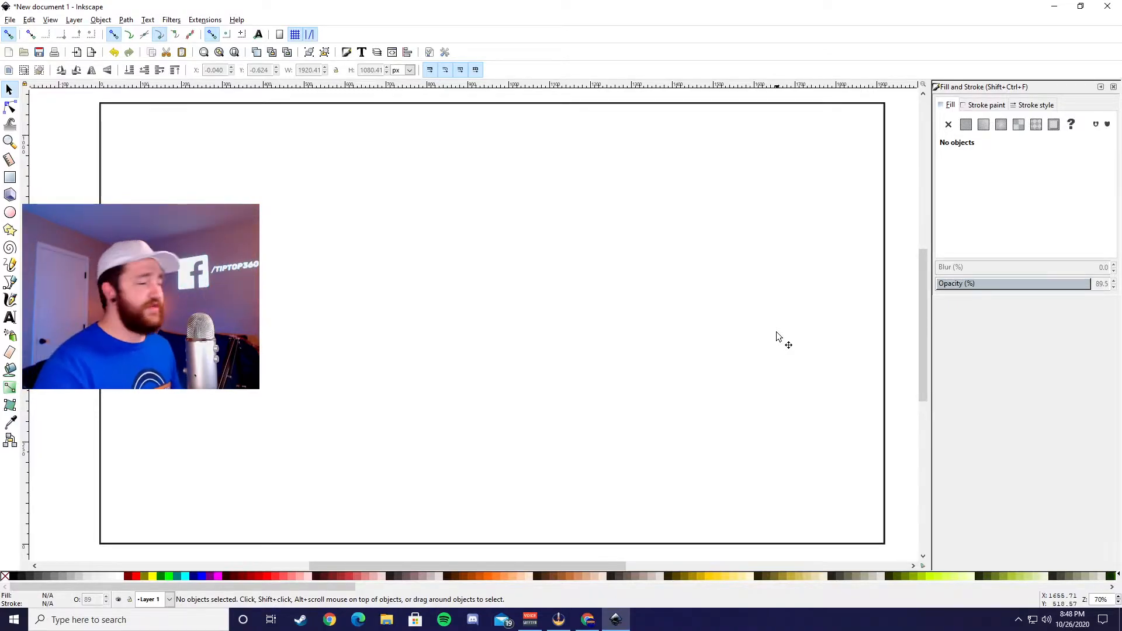
Step: Import the yellow brush-stroke logo image from the Downloads folder and place it near the middle of the rectangle
{"action": "left_click", "coordinate": [386, 620]}
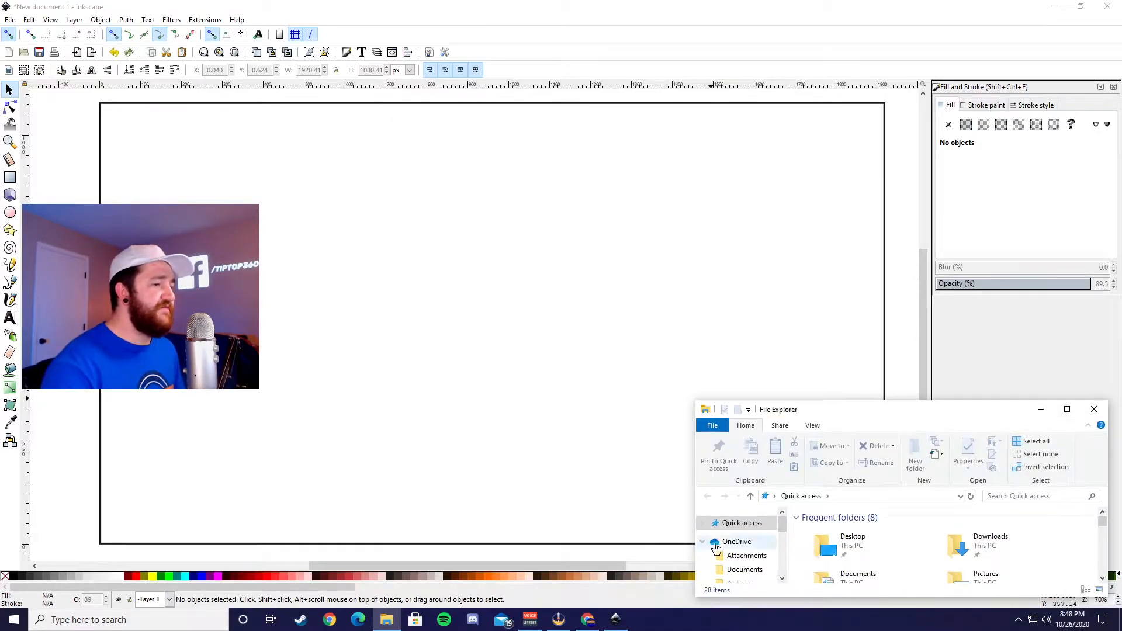
{"action": "scroll", "coordinate": [761, 565], "scroll_direction": "down", "scroll_amount": 3}
{"action": "left_click", "coordinate": [753, 571]}
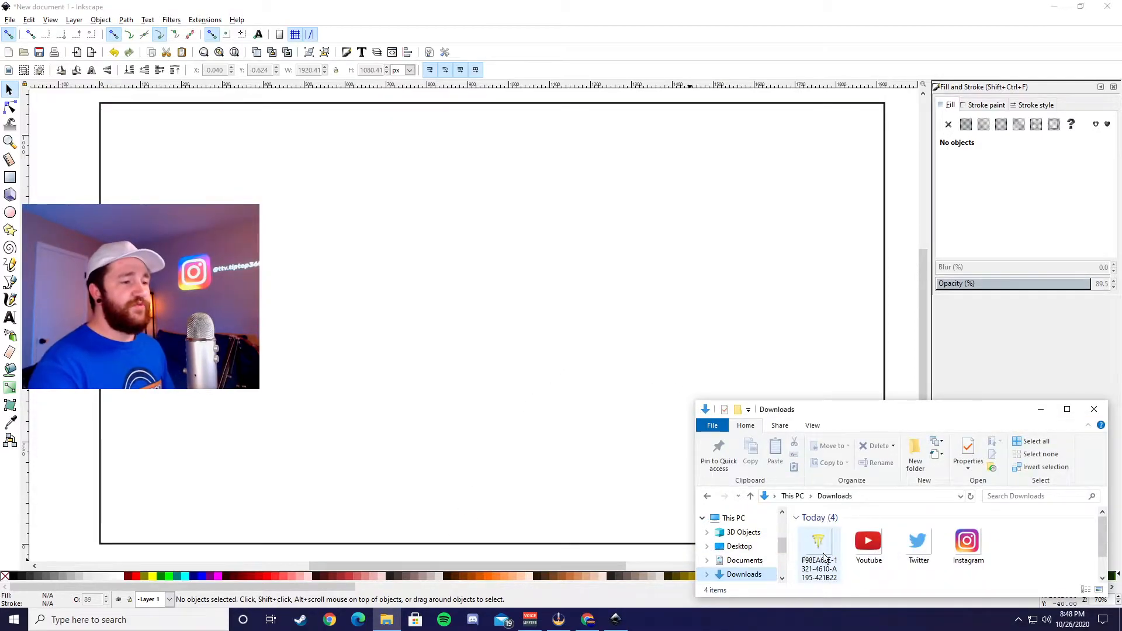
{"action": "left_click_drag", "start_coordinate": [824, 557], "coordinate": [487, 283]}
{"action": "left_click", "coordinate": [640, 391]}
{"action": "left_click_drag", "start_coordinate": [635, 338], "coordinate": [631, 339]}
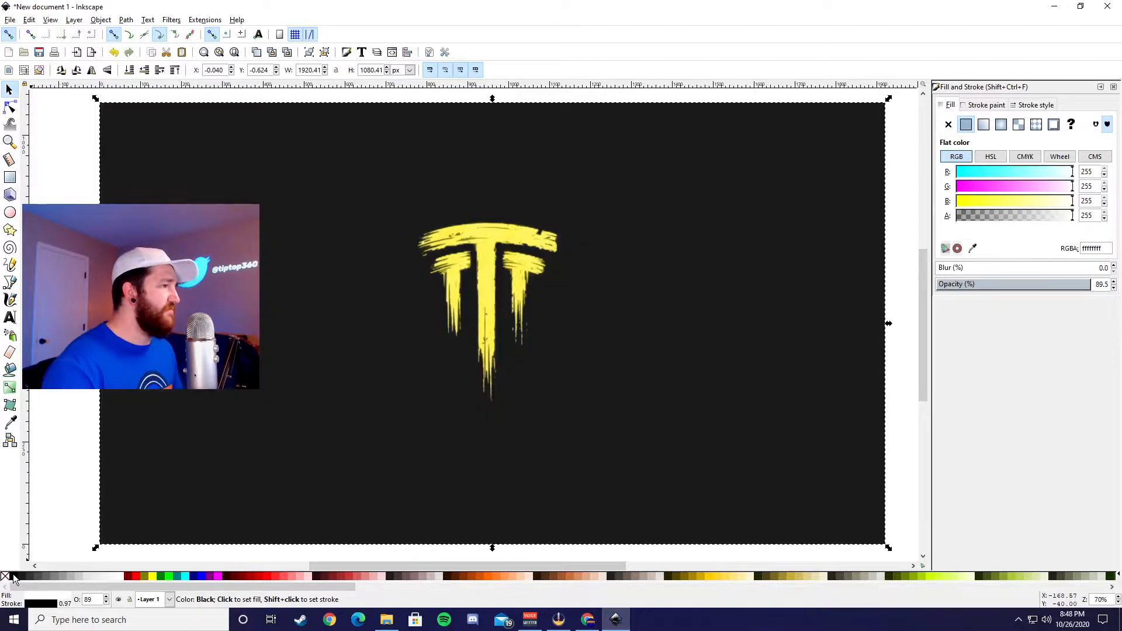
Step: Fill the background rectangle with black and set its opacity to 94.8%
{"action": "left_click", "coordinate": [15, 576]}
{"action": "left_click", "coordinate": [906, 295]}
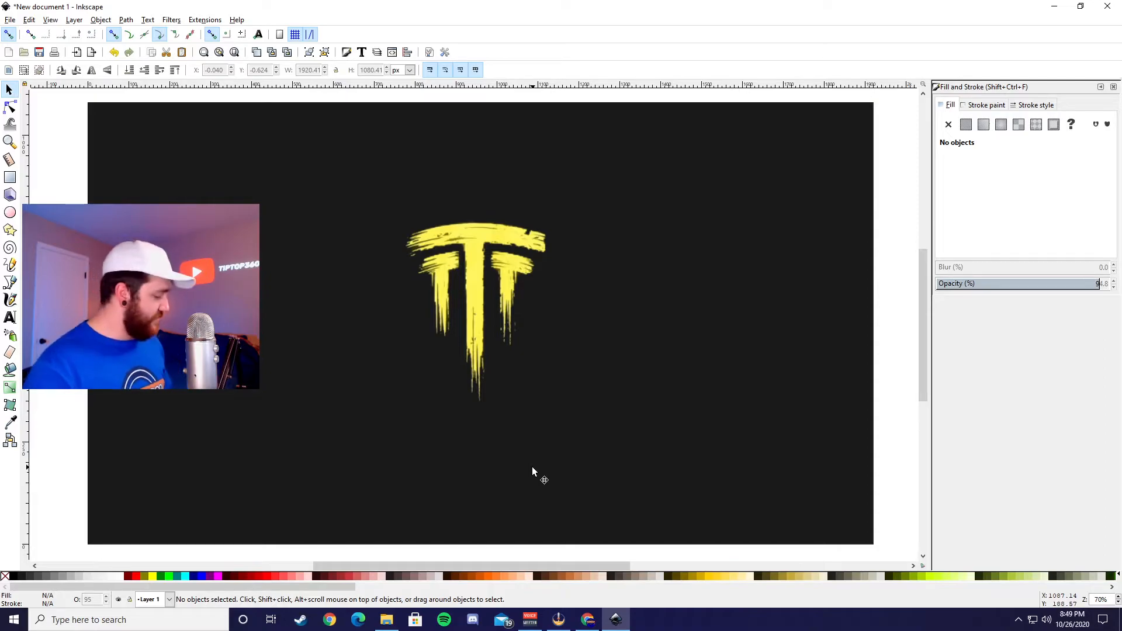
Step: Center the yellow logo on the background rectangle both horizontally and vertically, aligning relative to the last selected object
{"action": "key", "text": "shift"}
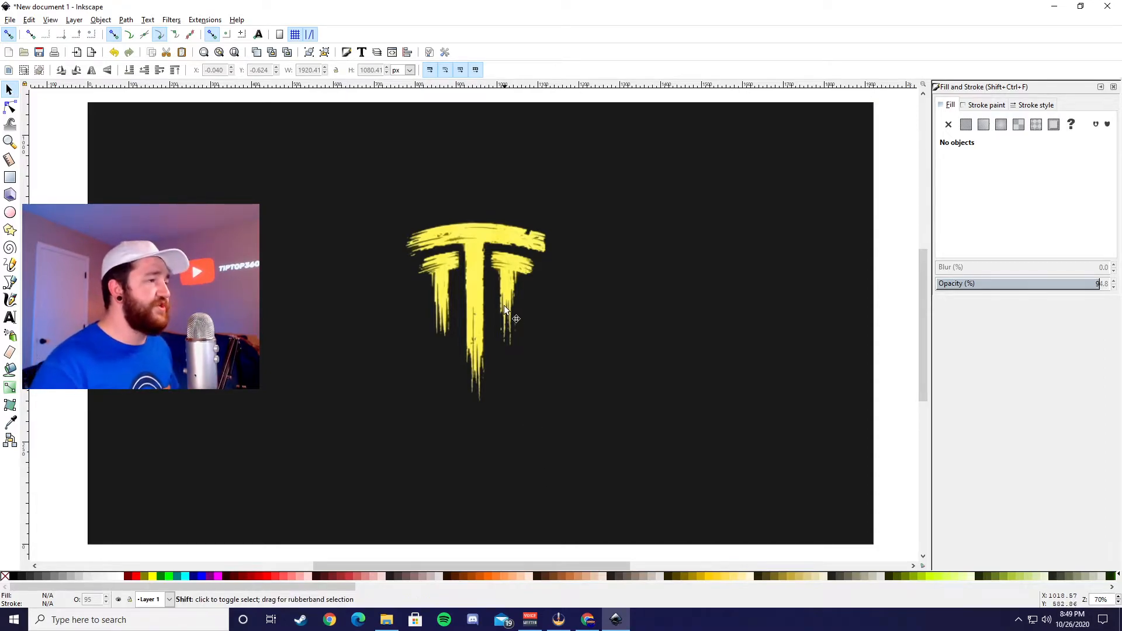
{"action": "left_click", "coordinate": [475, 269]}
{"action": "left_click", "coordinate": [796, 313], "text": "shift"}
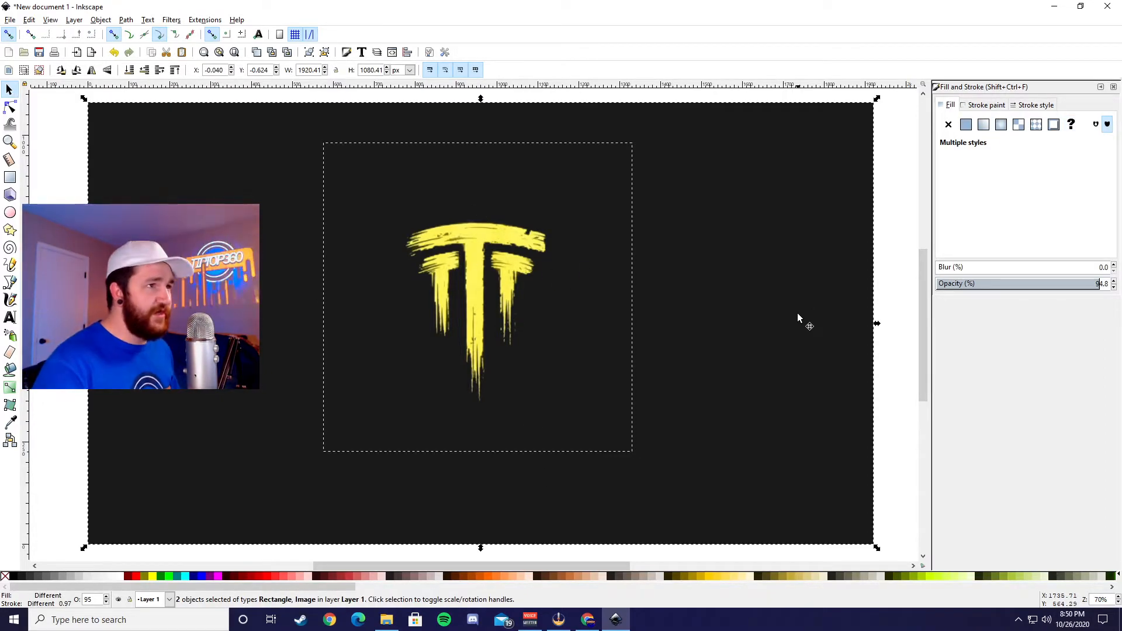
{"action": "left_click", "coordinate": [406, 52]}
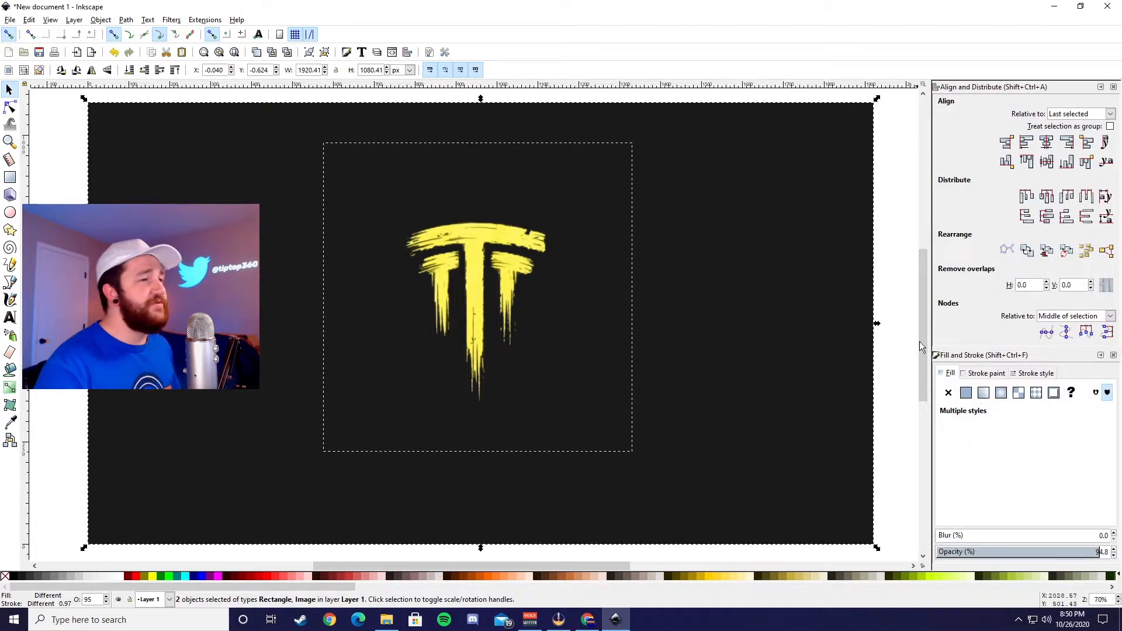
{"action": "left_click", "coordinate": [1049, 149]}
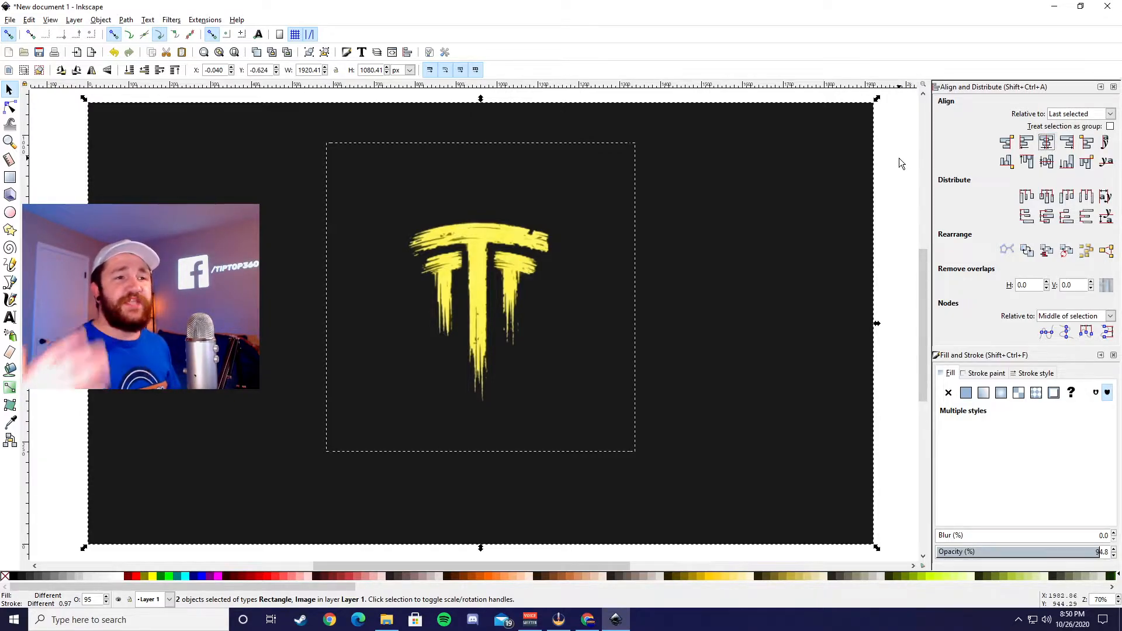
{"action": "left_click", "coordinate": [1048, 169]}
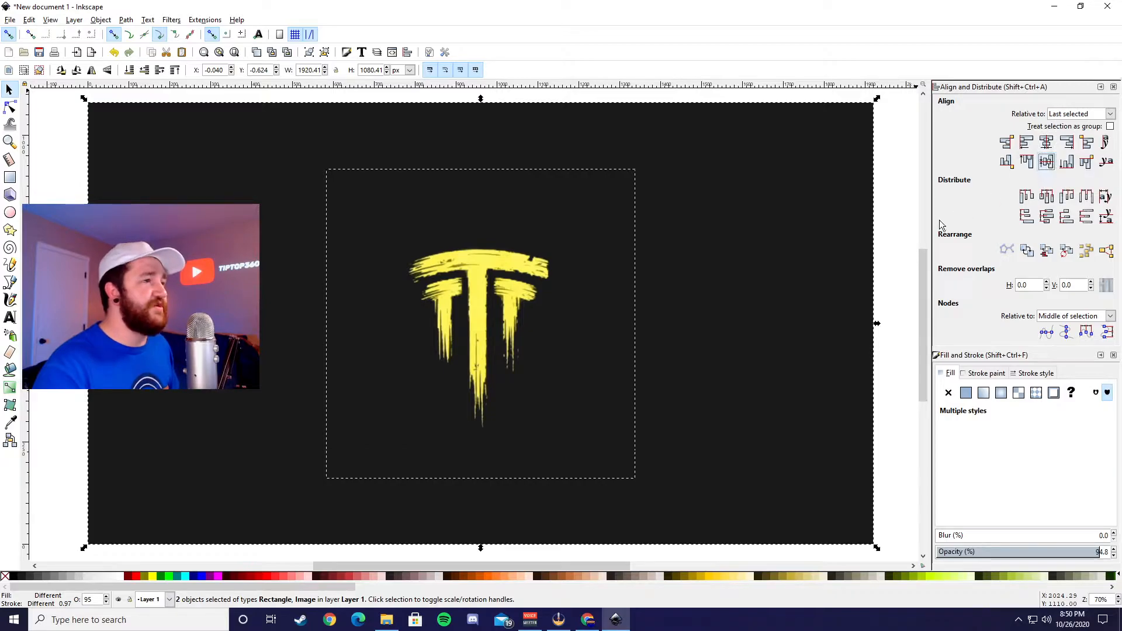
{"action": "left_click", "coordinate": [903, 230]}
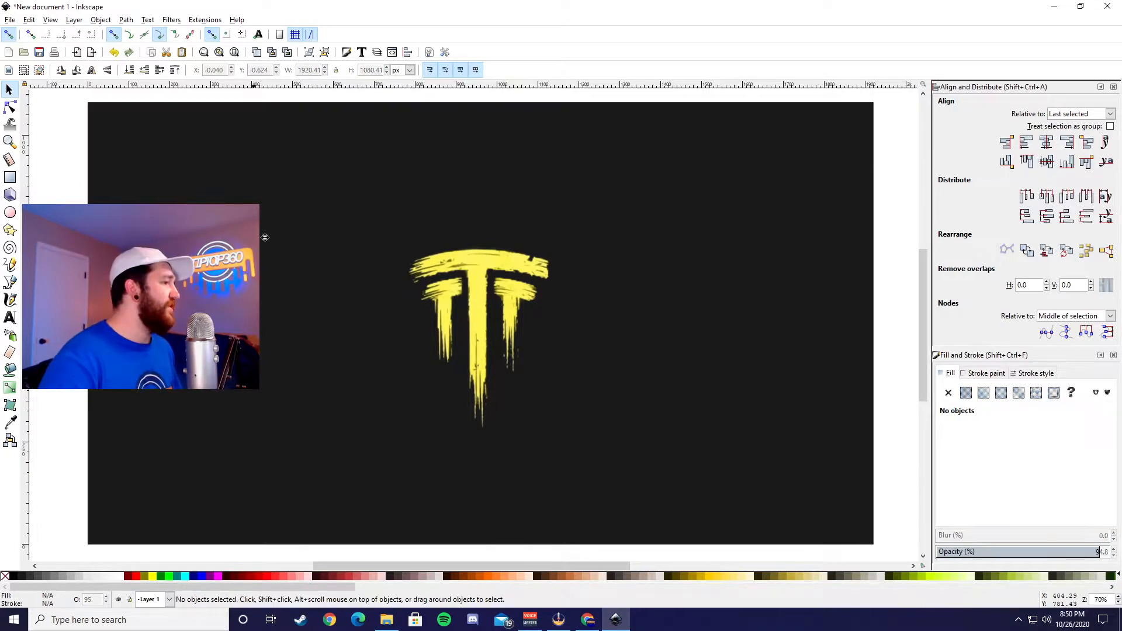
Step: Set the black background rectangle's opacity to 100%
{"action": "left_click", "coordinate": [736, 287]}
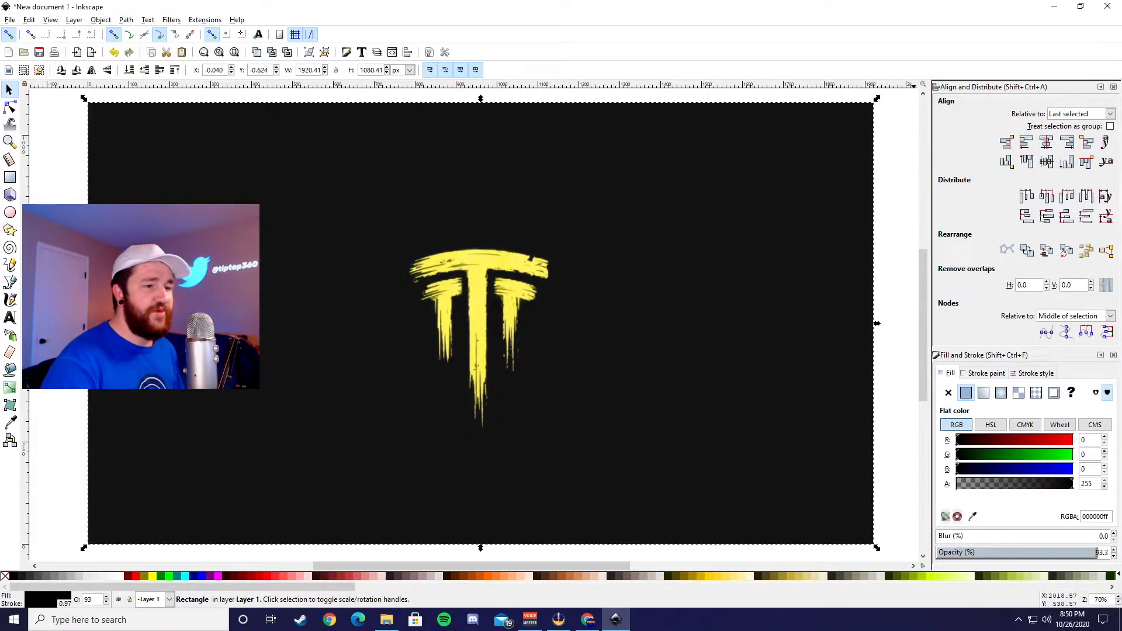
{"action": "left_click", "coordinate": [897, 352]}
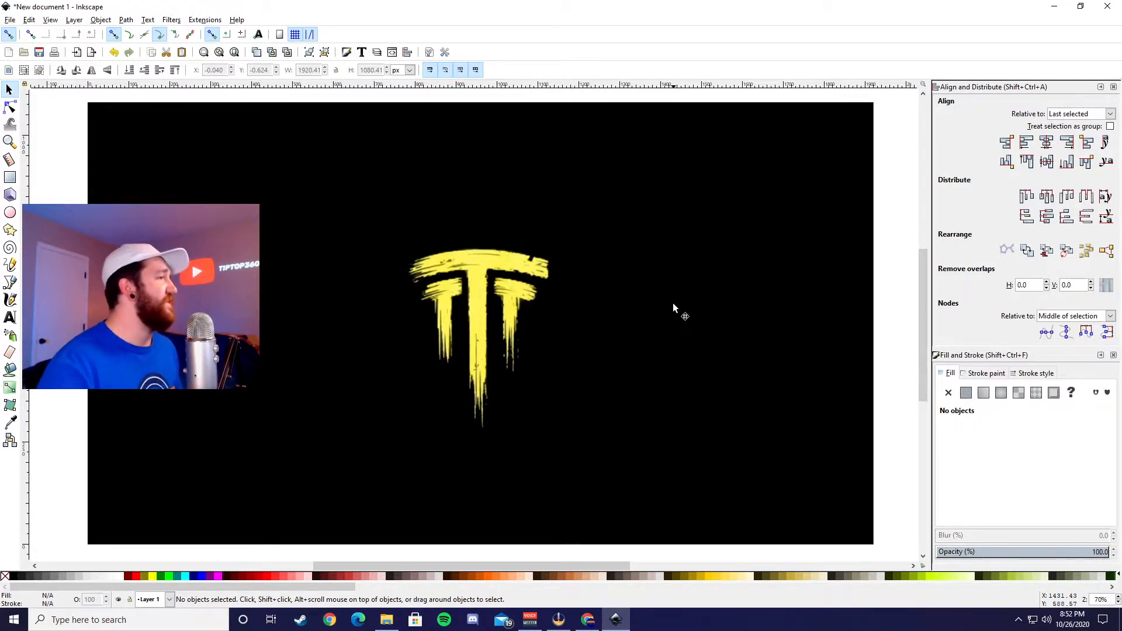
Step: Set the drawing's PNG export file to TTTM Logo.png in the Stream Background Graphics folder on the Desktop
{"action": "left_click", "coordinate": [5, 22]}
{"action": "left_click", "coordinate": [53, 150]}
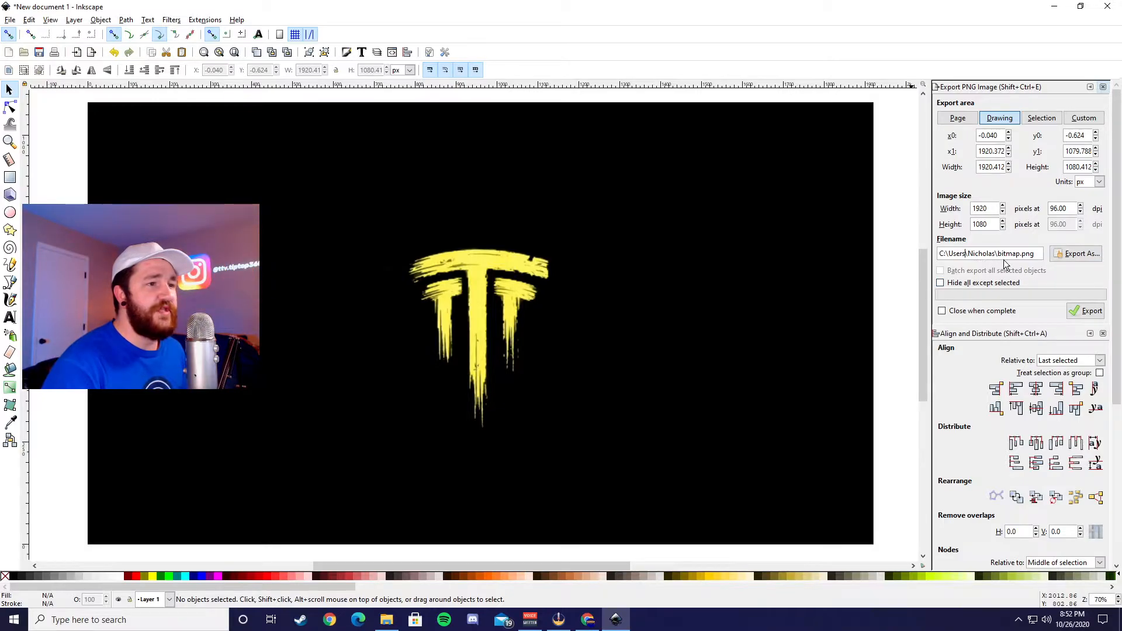
{"action": "left_click", "coordinate": [1078, 254]}
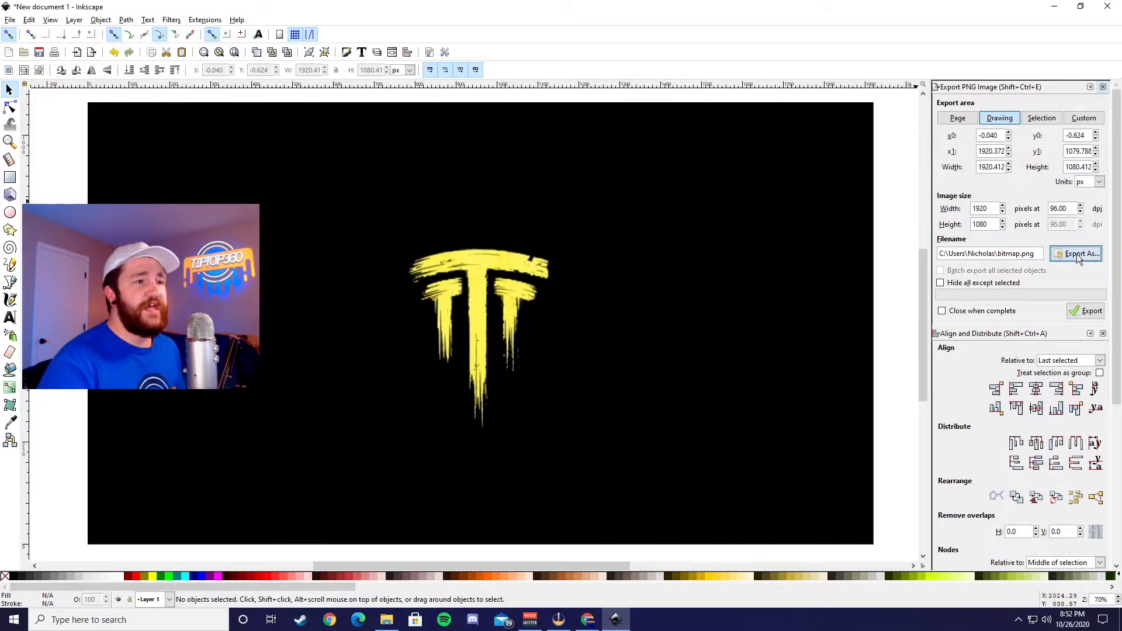
{"action": "left_click", "coordinate": [48, 137]}
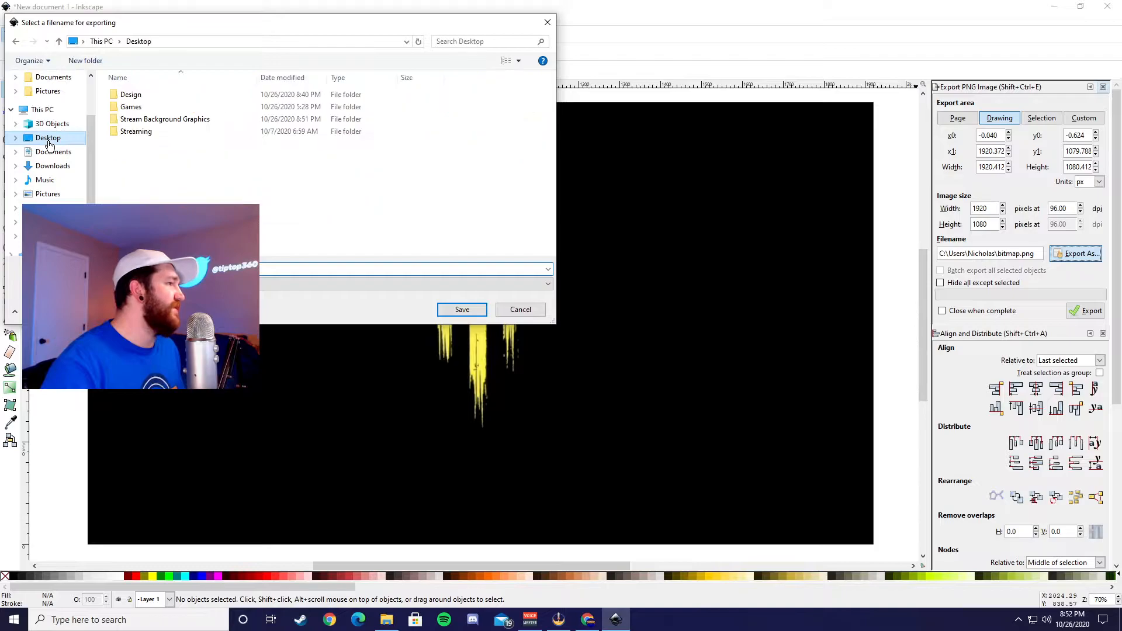
{"action": "double_click", "coordinate": [207, 120]}
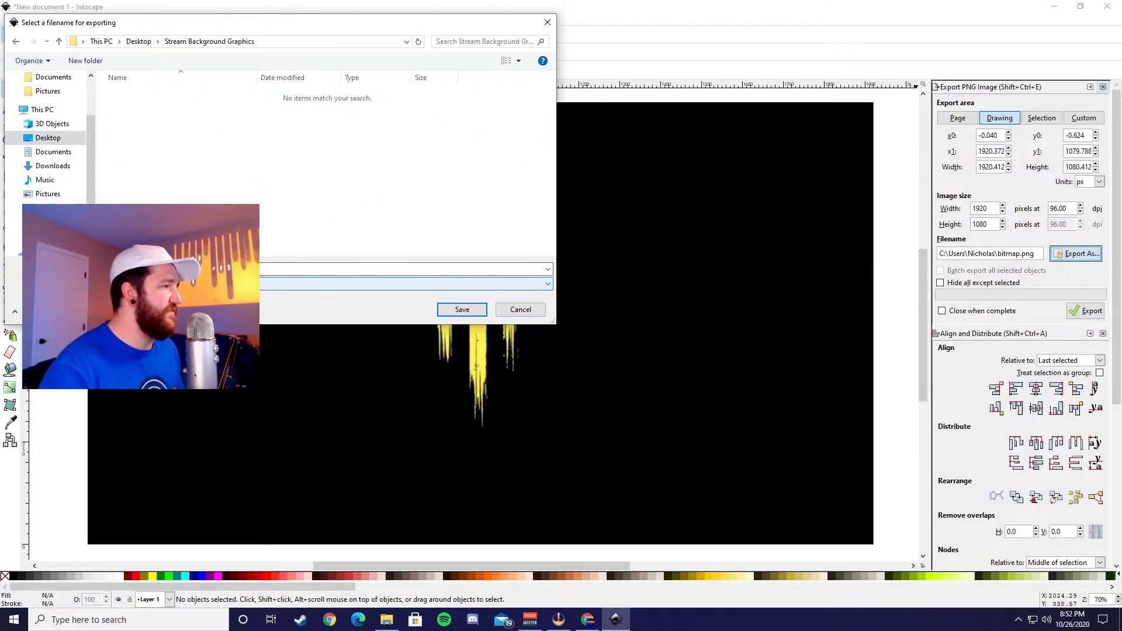
{"action": "left_click", "coordinate": [175, 269]}
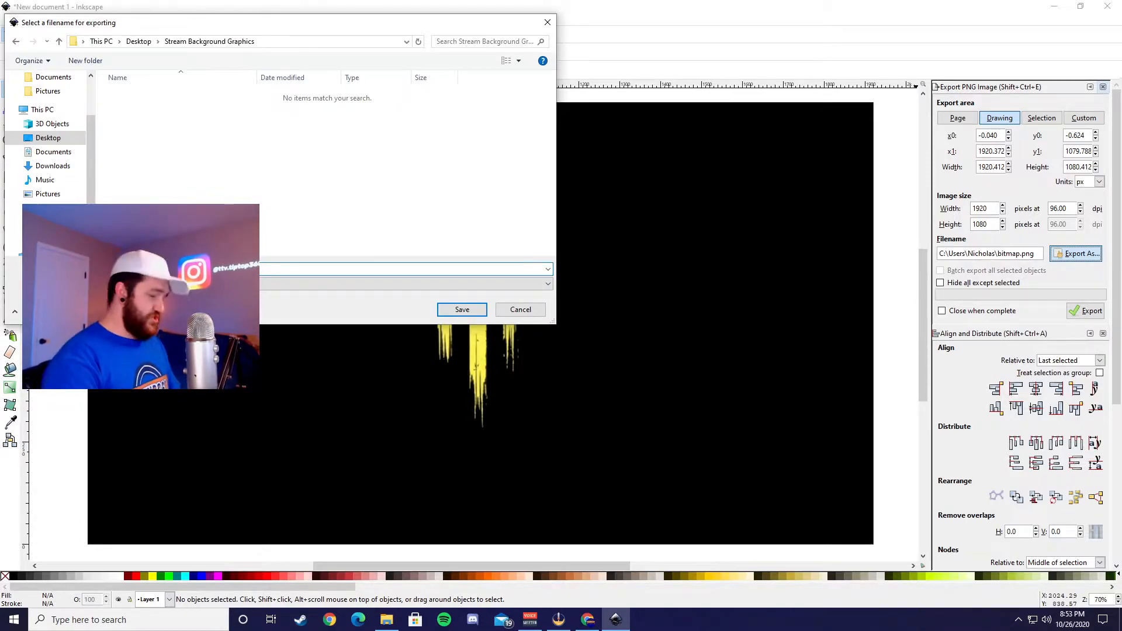
{"action": "left_click", "coordinate": [462, 309]}
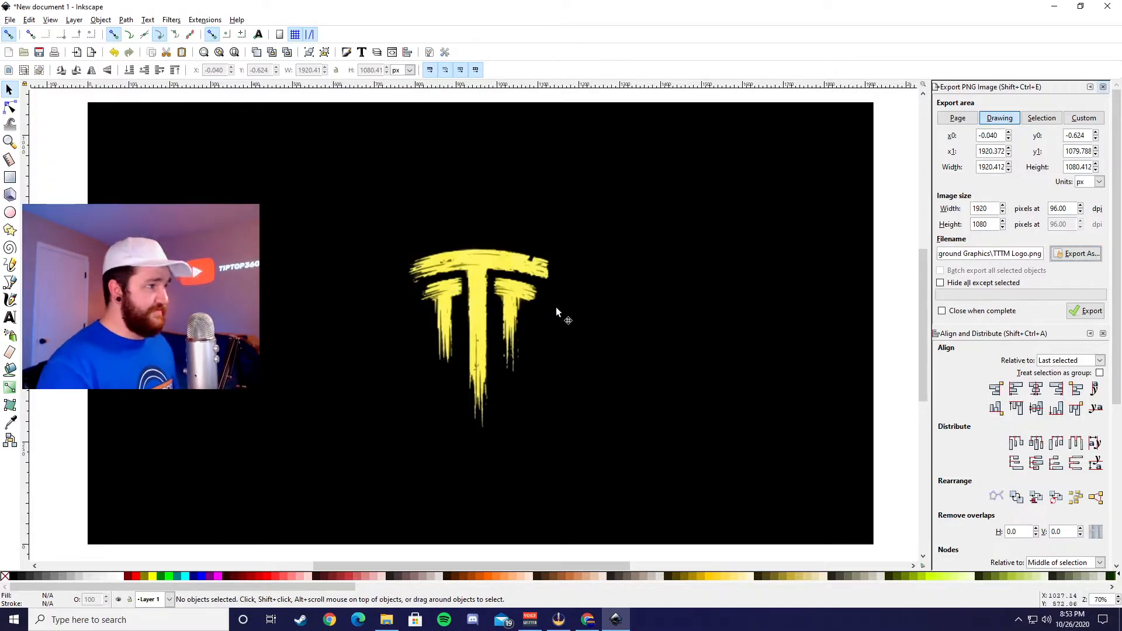
Step: Delete the yellow logo from the black background
{"action": "left_click", "coordinate": [479, 317]}
{"action": "key", "text": "Delete"}
Step: Import the Twitter logo image from the Downloads folder onto the black background and move it 30 px to the right
{"action": "left_click", "coordinate": [386, 619]}
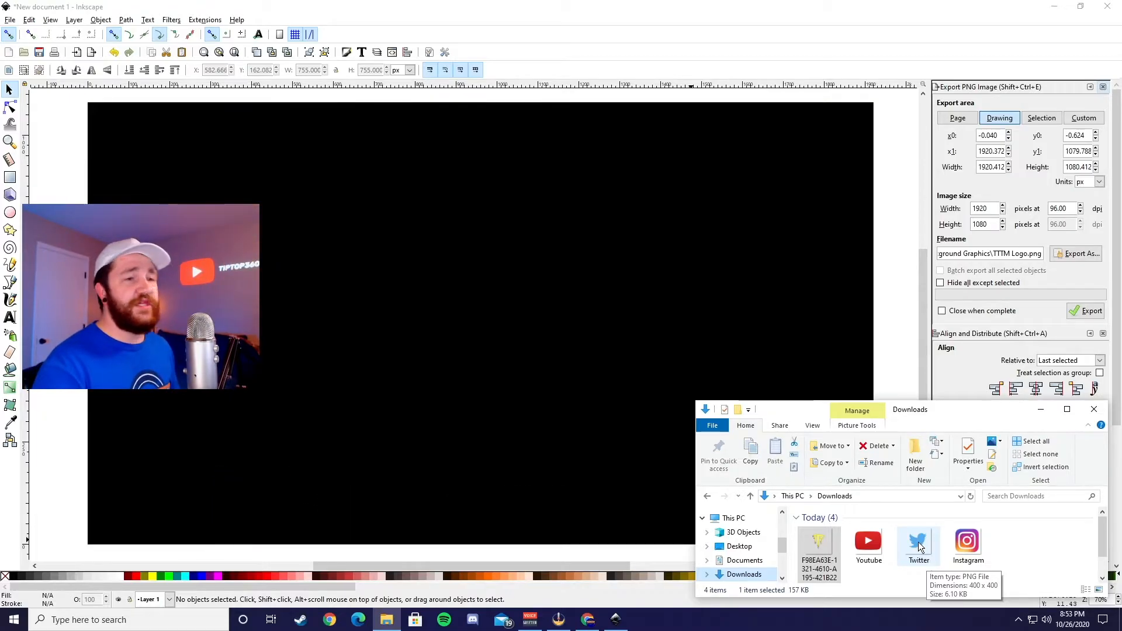
{"action": "left_click_drag", "start_coordinate": [919, 546], "coordinate": [327, 296]}
{"action": "left_click", "coordinate": [625, 387]}
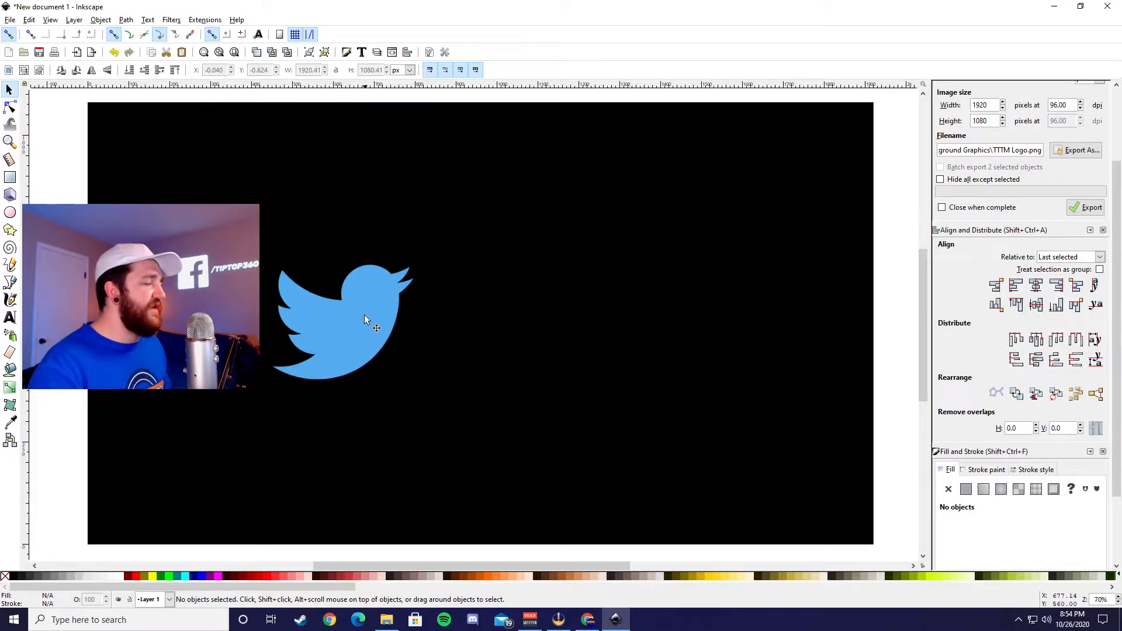
{"action": "left_click", "coordinate": [364, 315]}
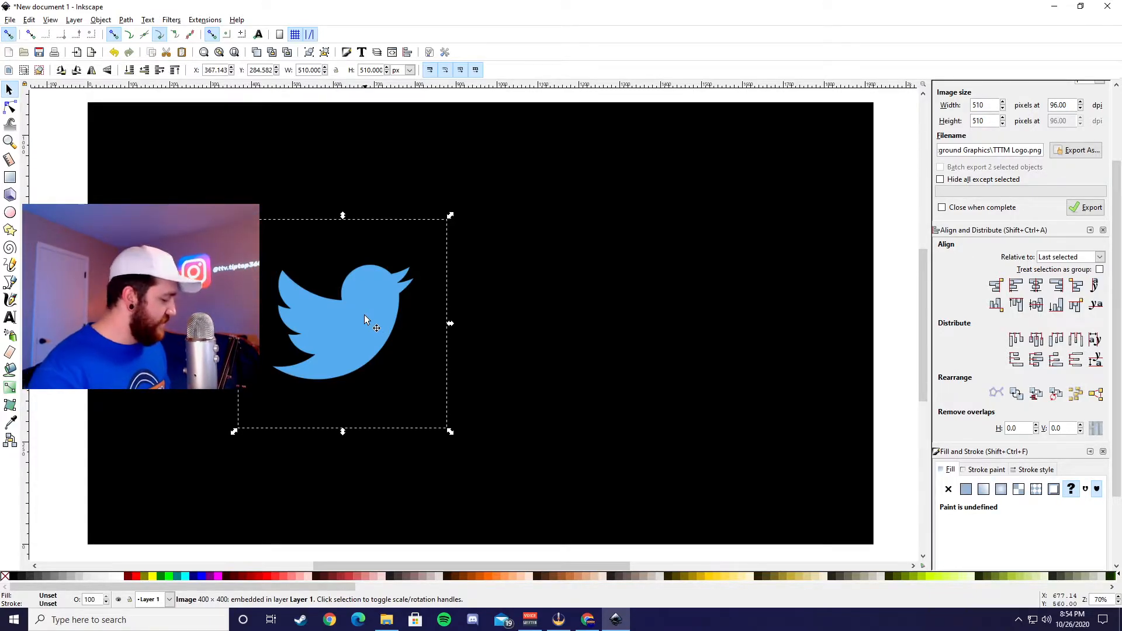
{"action": "mouse_move", "coordinate": [364, 315]}
{"action": "left_mouse_down"}
{"action": "mouse_move", "coordinate": [470, 317]}
{"action": "mouse_move", "coordinate": [257, 320]}
{"action": "mouse_move", "coordinate": [759, 331]}
{"action": "mouse_move", "coordinate": [327, 330]}
{"action": "mouse_move", "coordinate": [379, 331]}
{"action": "left_mouse_up"}
{"action": "key", "text": "Escape"}
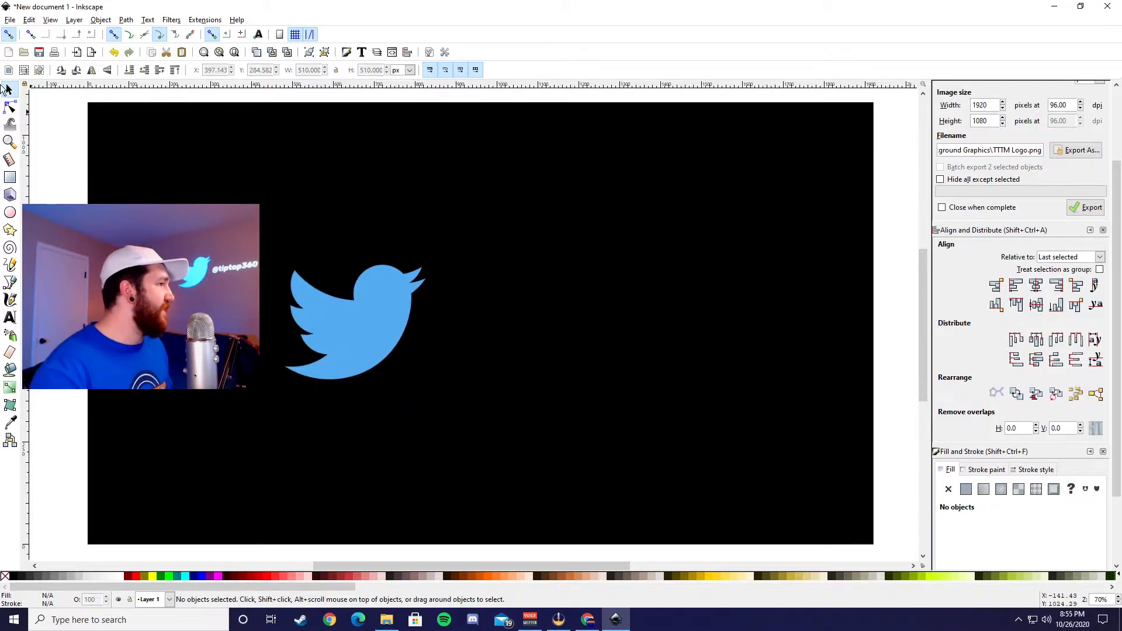
{"action": "left_click", "coordinate": [11, 319]}
{"action": "left_click", "coordinate": [553, 286]}
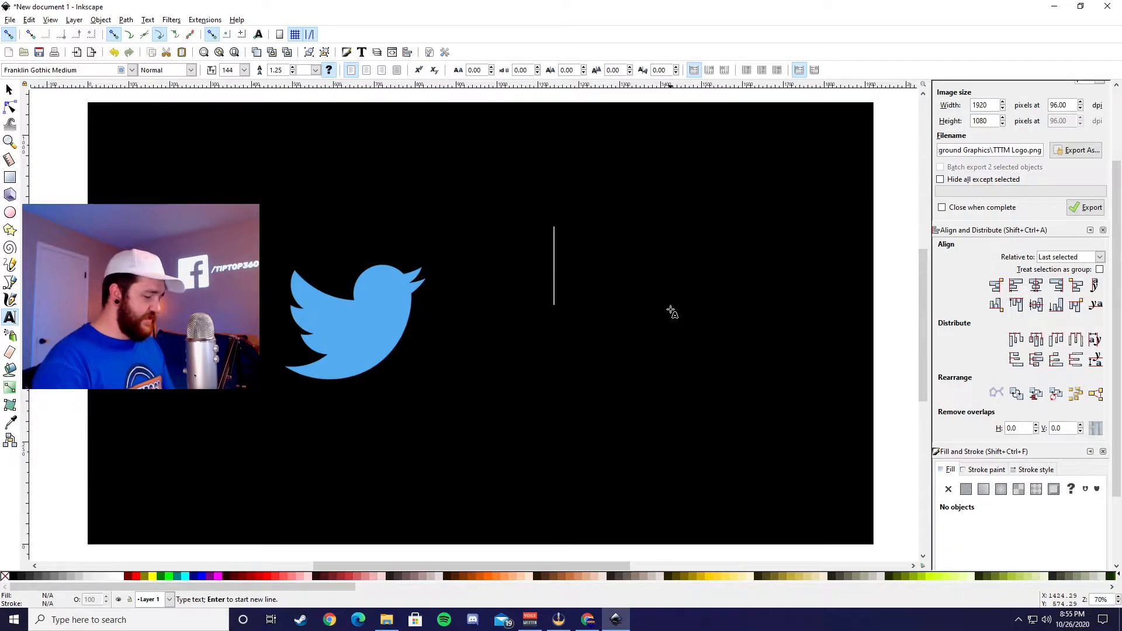
{"action": "key", "text": "ctrl+v"}
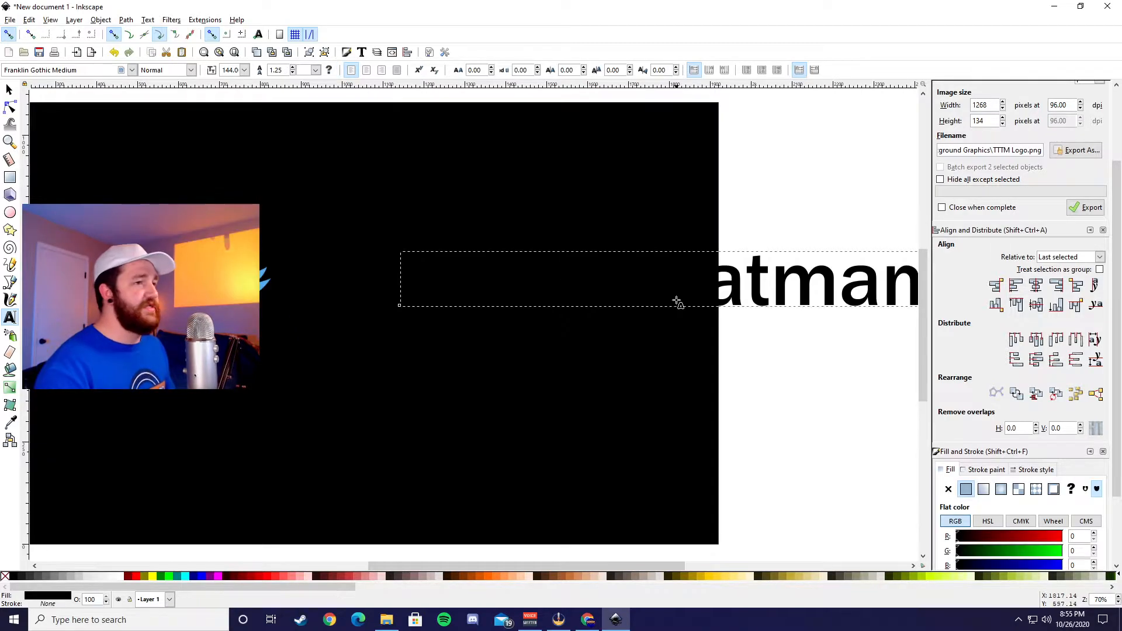
{"action": "left_click", "coordinate": [122, 576]}
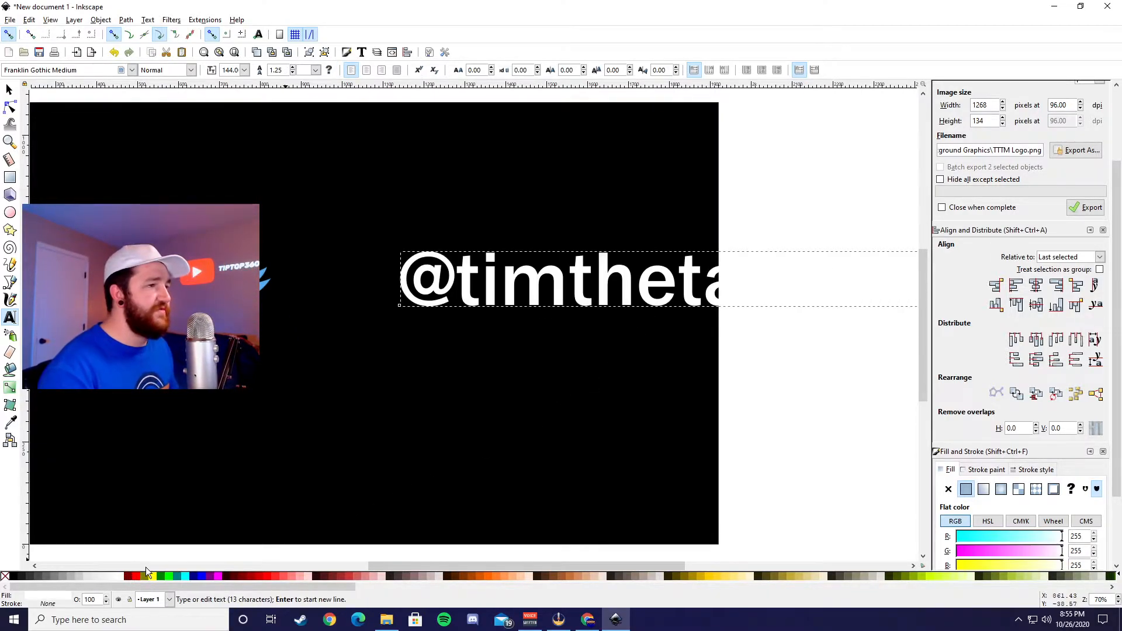
{"action": "left_click", "coordinate": [12, 92]}
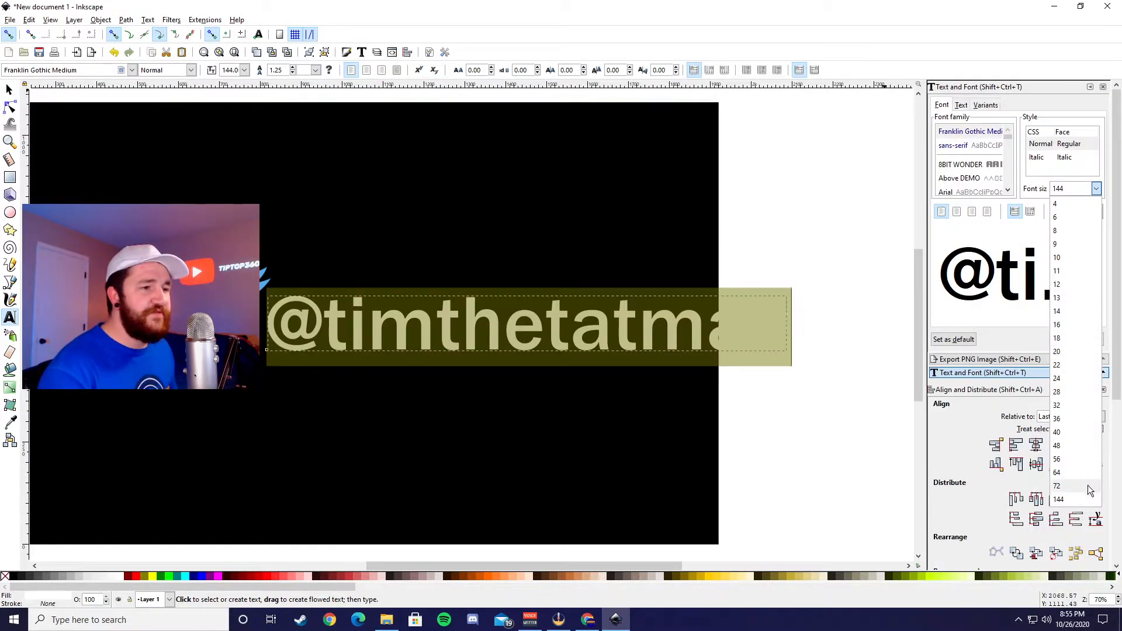
{"action": "left_click", "coordinate": [1088, 487]}
{"action": "left_click", "coordinate": [1065, 310]}
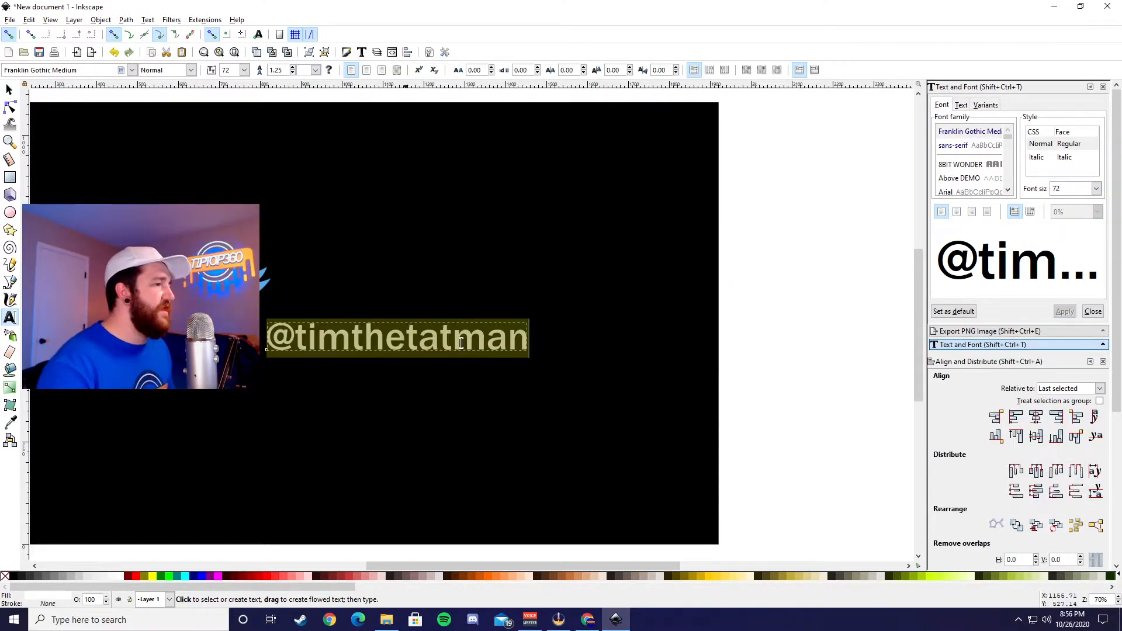
{"action": "double_click", "coordinate": [1063, 190]}
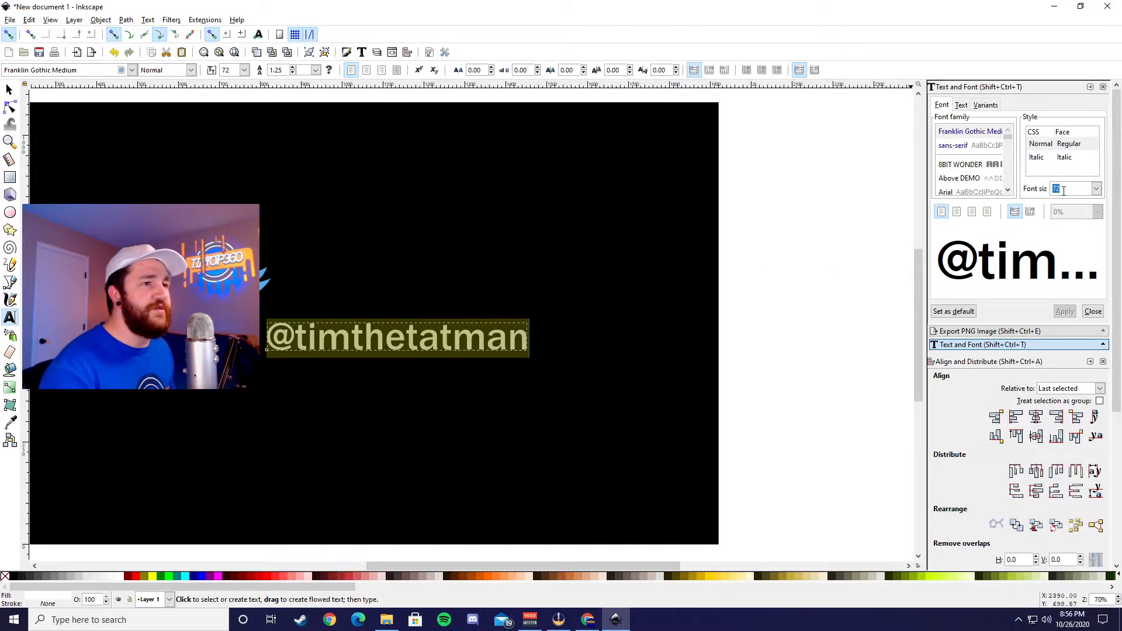
{"action": "type", "text": "100"}
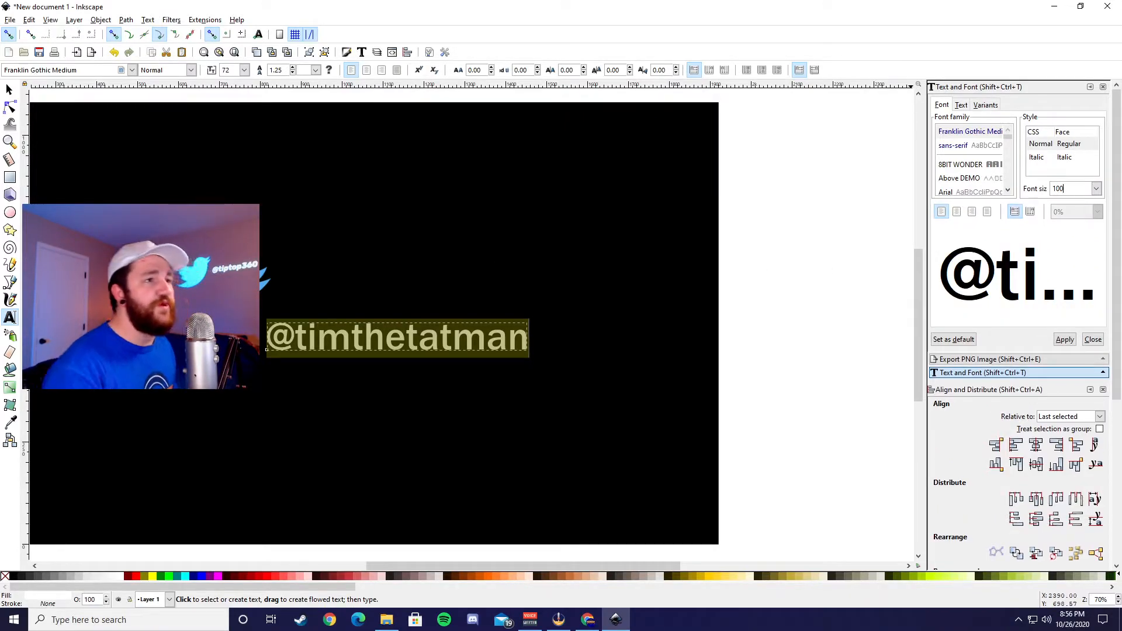
{"action": "key", "text": "Return"}
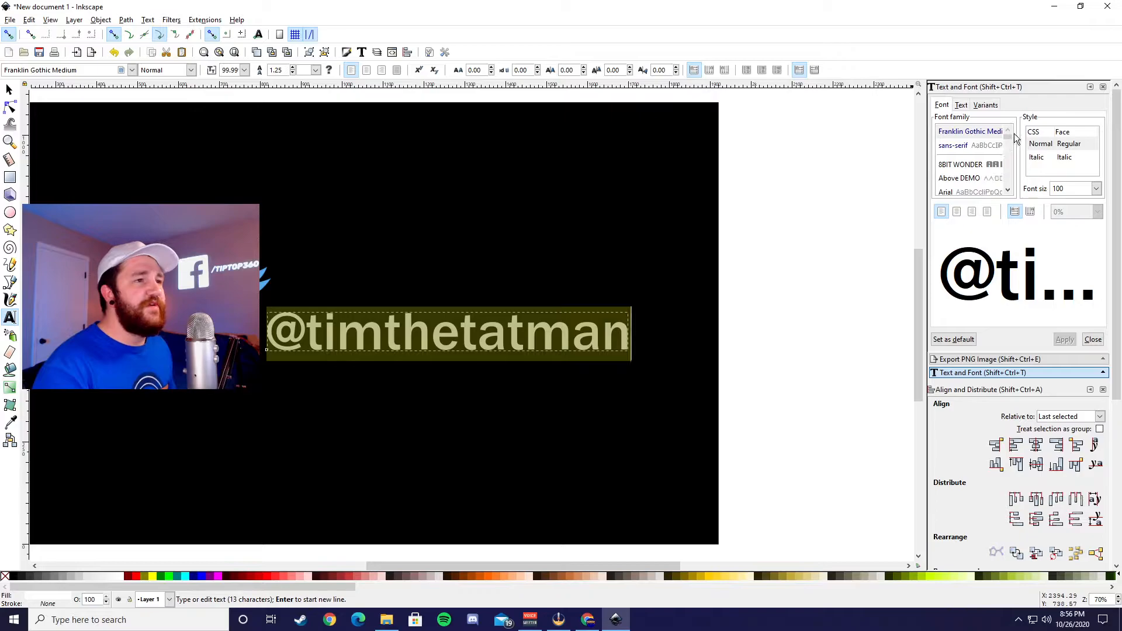
{"action": "left_click", "coordinate": [1007, 190]}
{"action": "scroll", "coordinate": [1007, 188], "scroll_direction": "down", "scroll_amount": 6}
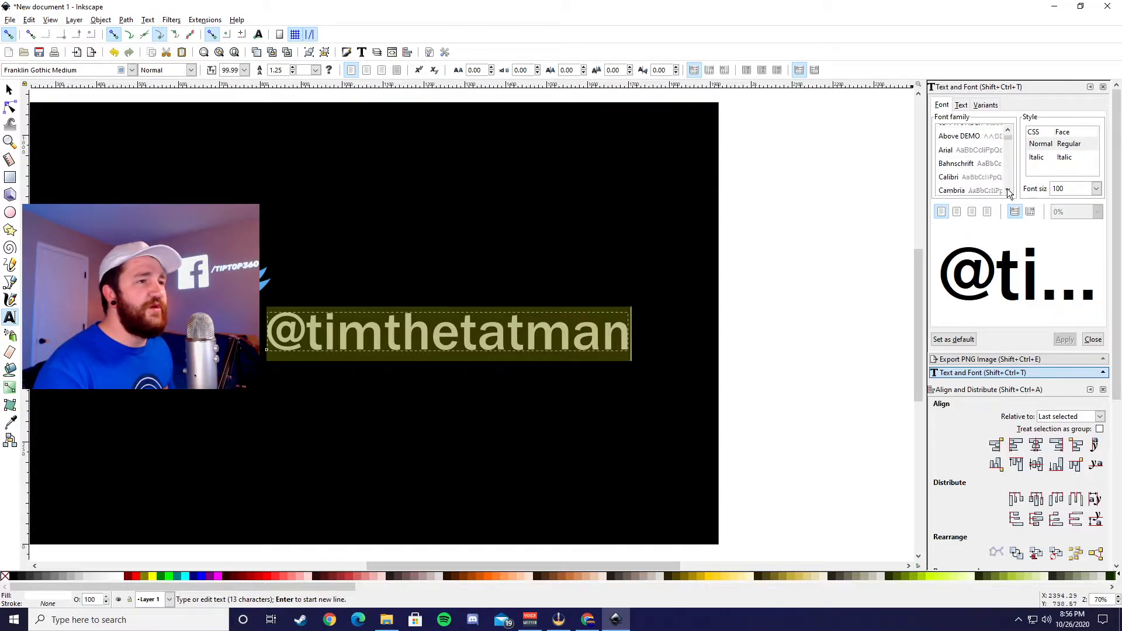
{"action": "scroll", "coordinate": [1007, 188], "scroll_direction": "down", "scroll_amount": 4}
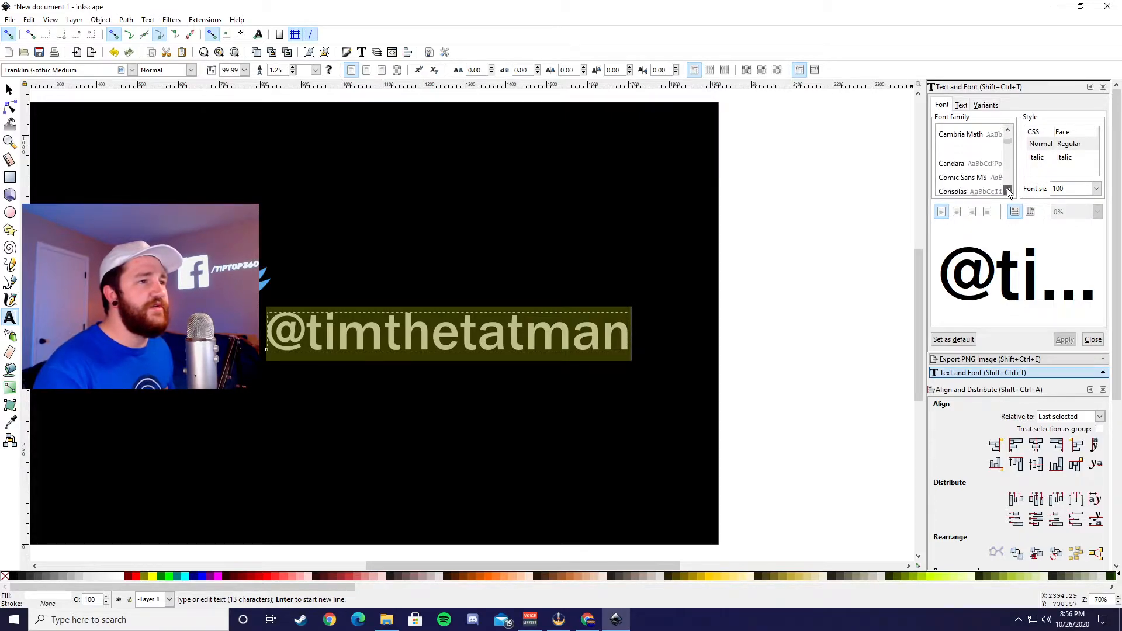
{"action": "left_click", "coordinate": [958, 175]}
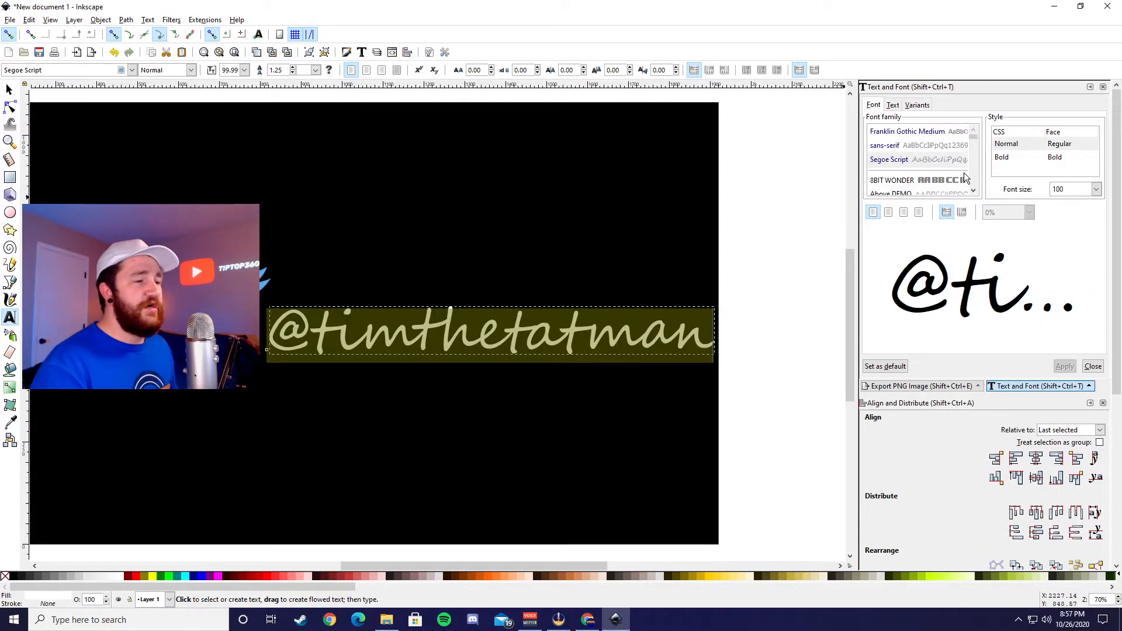
{"action": "left_click", "coordinate": [1095, 188]}
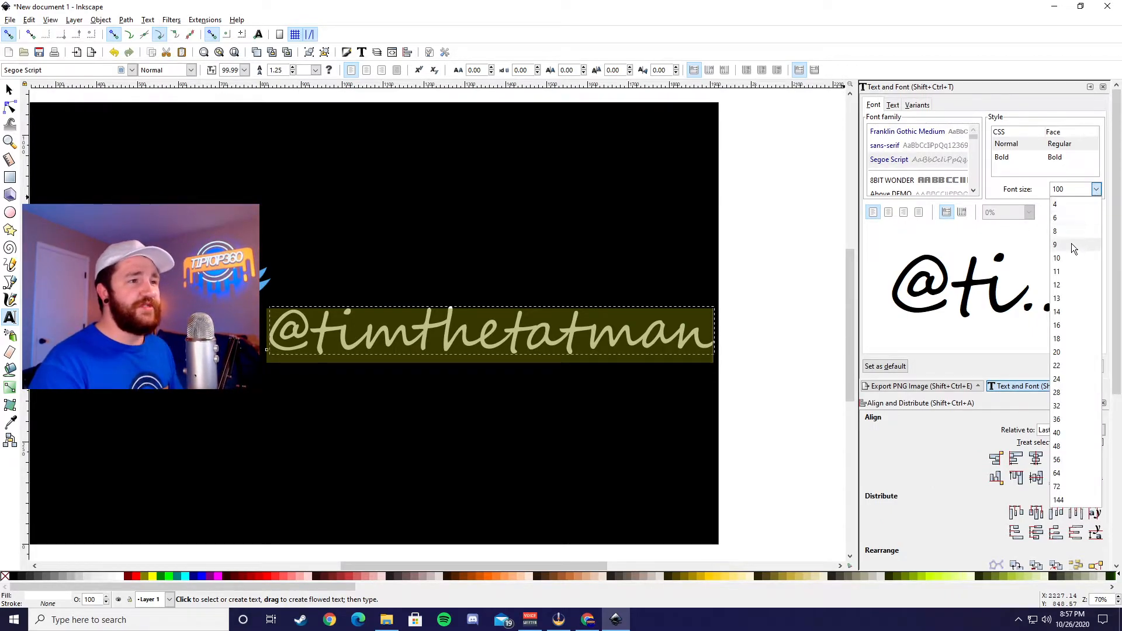
{"action": "left_click", "coordinate": [1065, 492]}
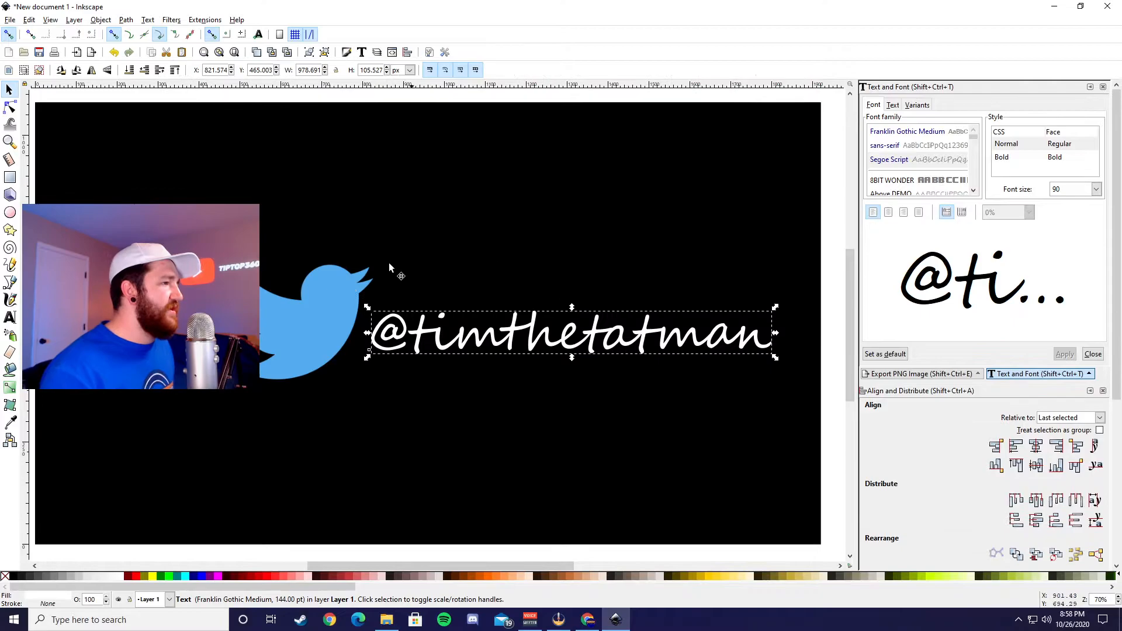
{"action": "left_click", "coordinate": [303, 302], "text": "shift"}
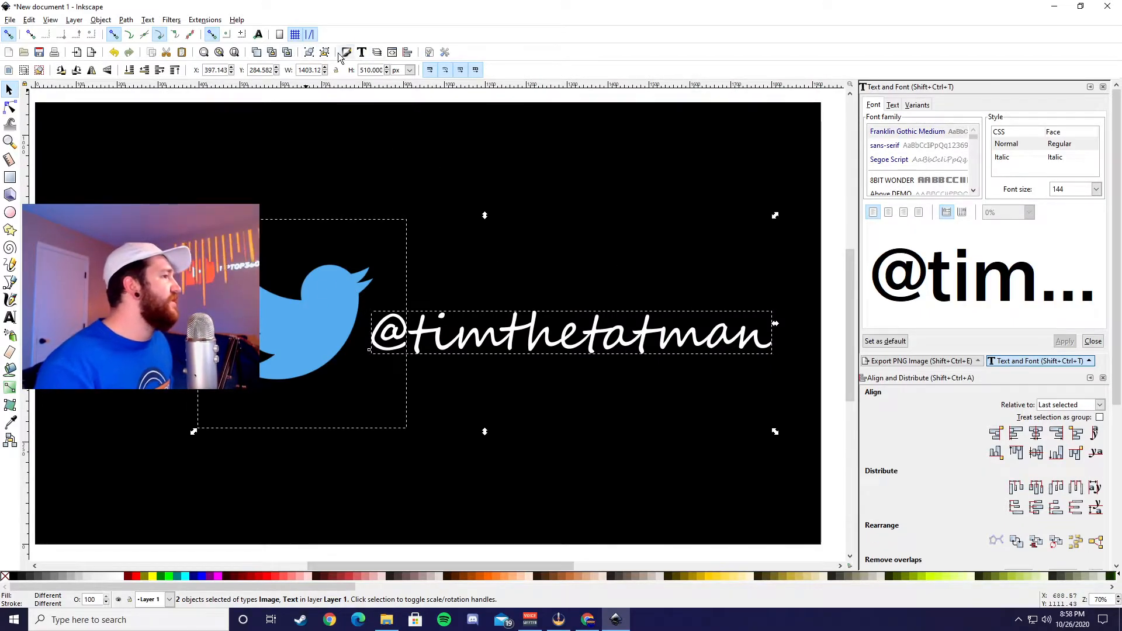
{"action": "left_click", "coordinate": [310, 52]}
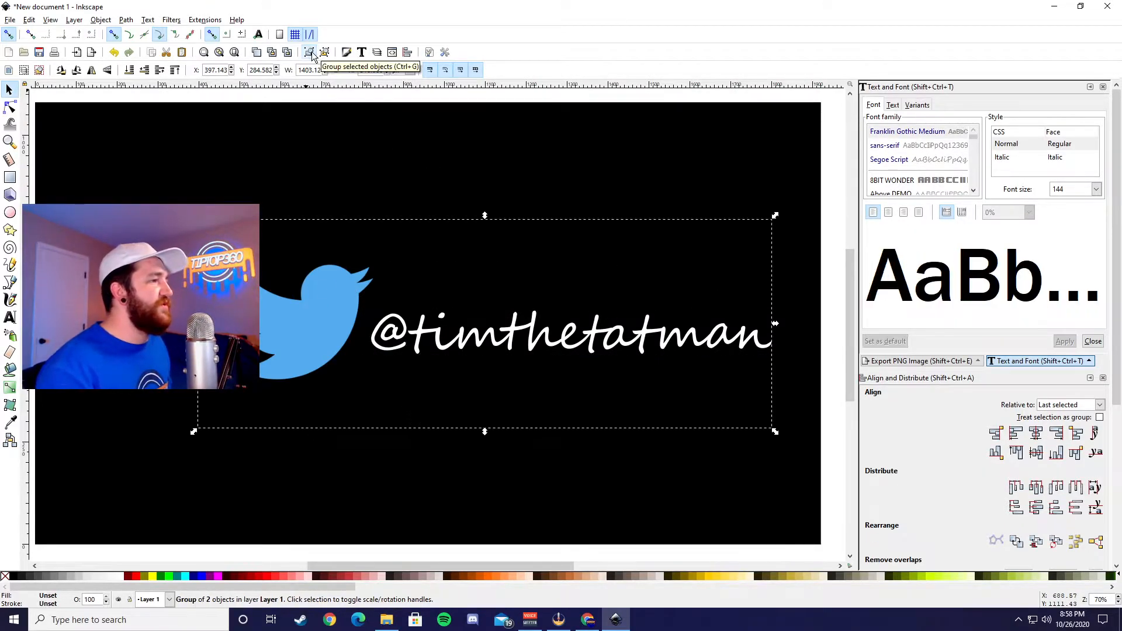
{"action": "left_click", "coordinate": [826, 317]}
Step: Center the Twitter logo and text group horizontally on the black rectangle, aligning relative to the last selected object
{"action": "left_click", "coordinate": [430, 328]}
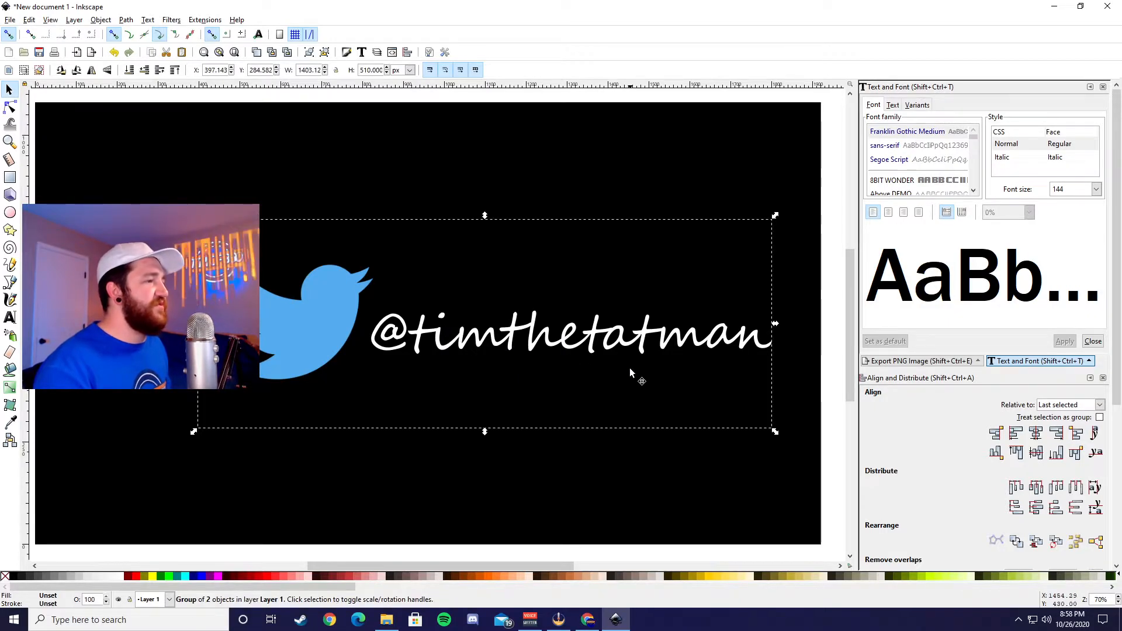
{"action": "left_click", "coordinate": [770, 154], "text": "shift"}
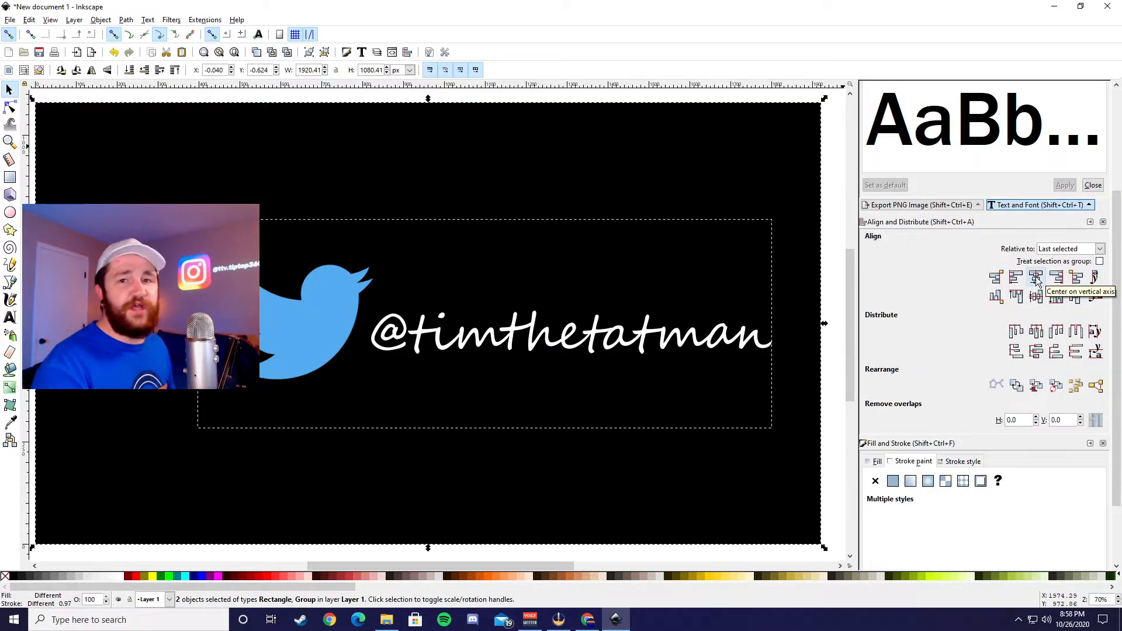
{"action": "left_click", "coordinate": [1035, 279]}
{"action": "left_click", "coordinate": [832, 380]}
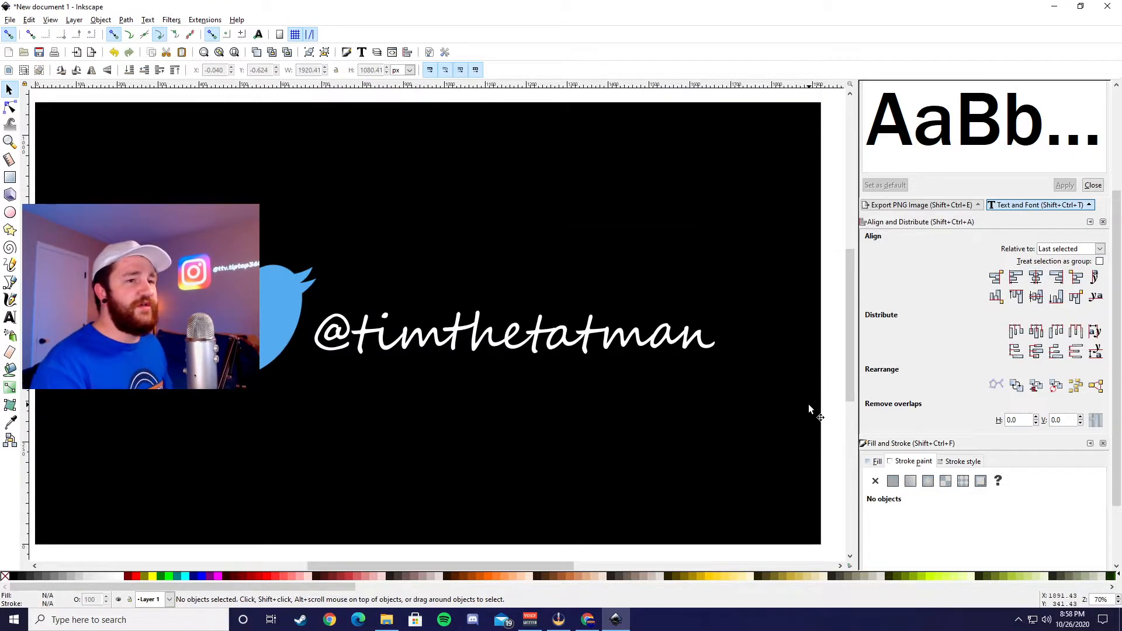
{"action": "mouse_move", "coordinate": [538, 565]}
{"action": "left_mouse_down"}
{"action": "mouse_move", "coordinate": [495, 563]}
{"action": "mouse_move", "coordinate": [521, 562]}
{"action": "left_mouse_up"}
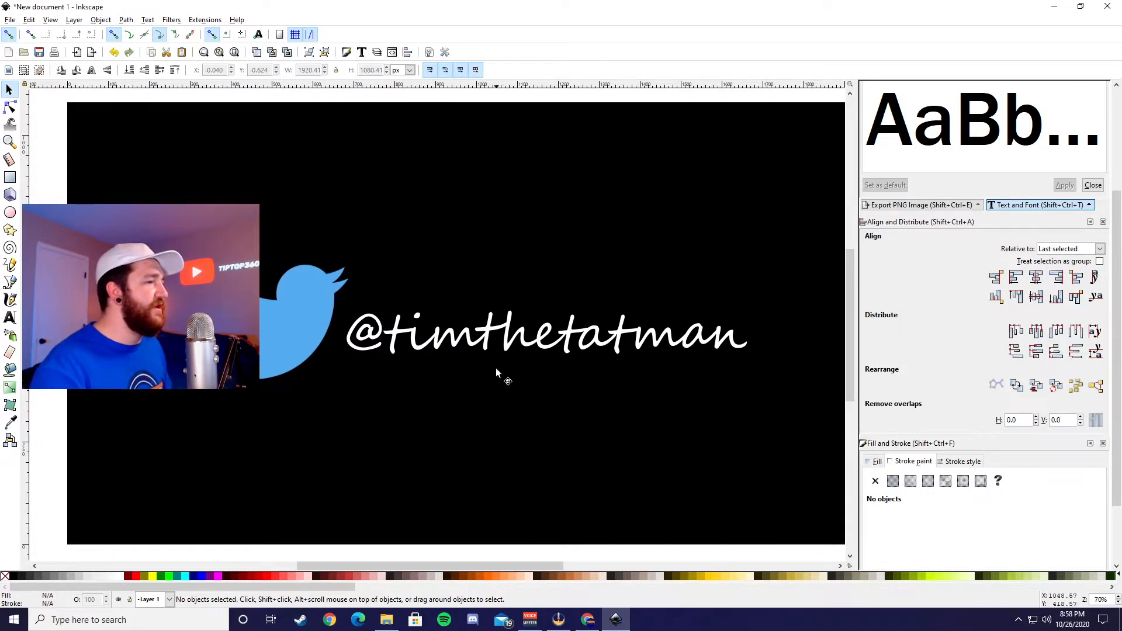
{"action": "key", "text": "ctrl+shift+o"}
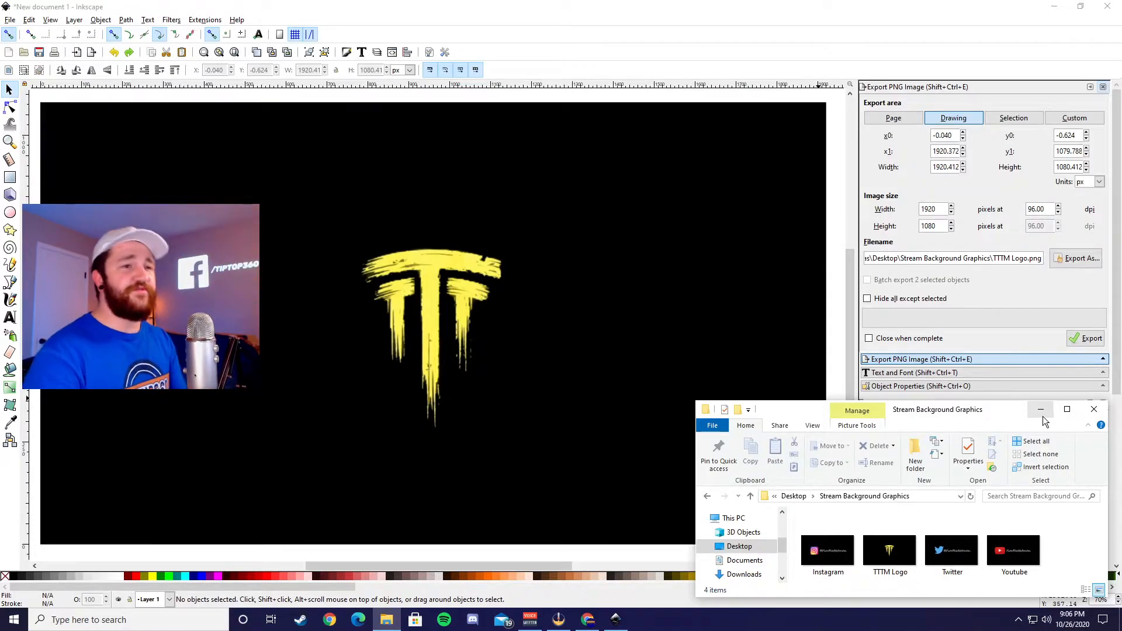
Step: Put away the graphics folder window, switch to DaVinci Resolve and create a new project named Streaming Background Graphics
{"action": "left_click", "coordinate": [1040, 409]}
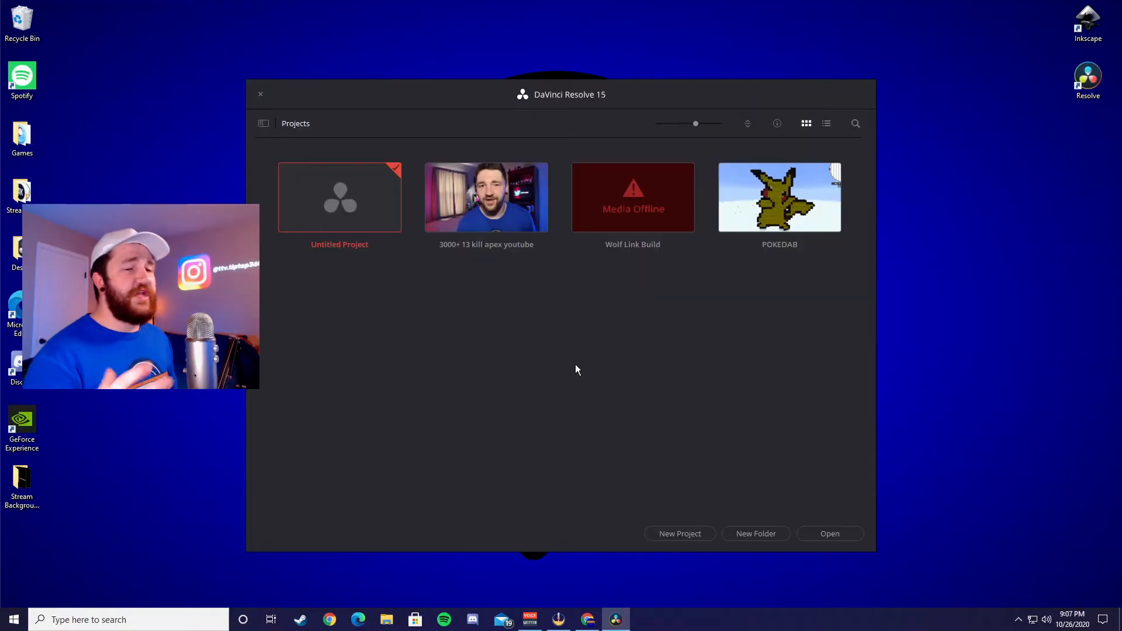
{"action": "left_click", "coordinate": [678, 535]}
{"action": "type", "text": "Streaming Backgo"}
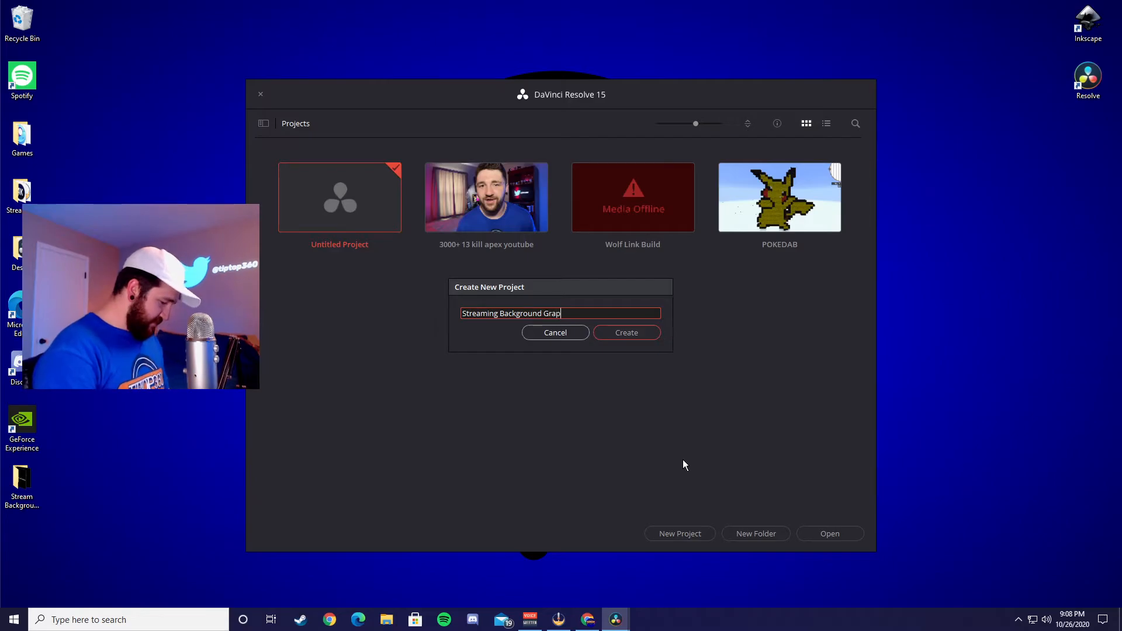
{"action": "left_click", "coordinate": [652, 332]}
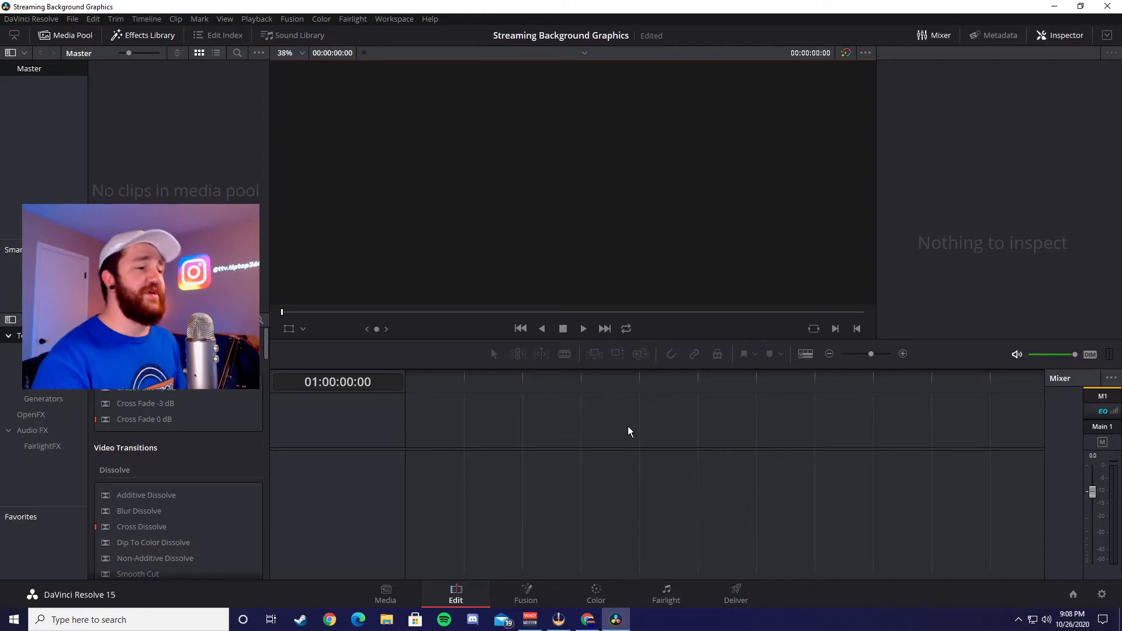
Step: Import the Instagram, TTTM Logo, Twitter and Youtube images from the Desktop's Stream Background Graphics folder into the media pool
{"action": "left_click", "coordinate": [386, 620]}
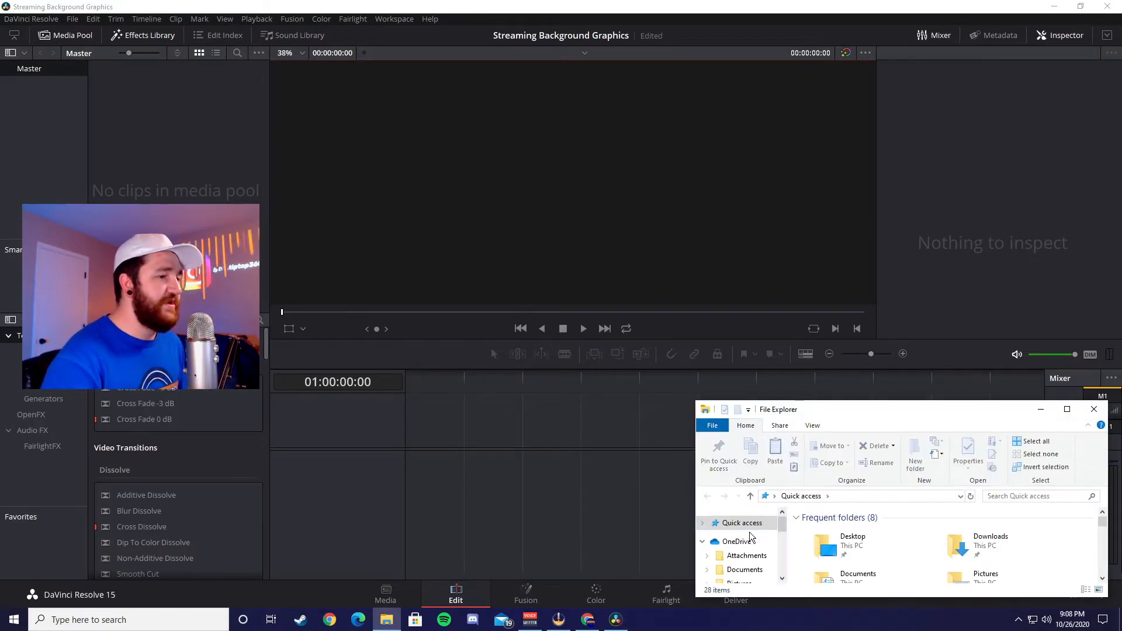
{"action": "scroll", "coordinate": [748, 543], "scroll_direction": "down", "scroll_amount": 2}
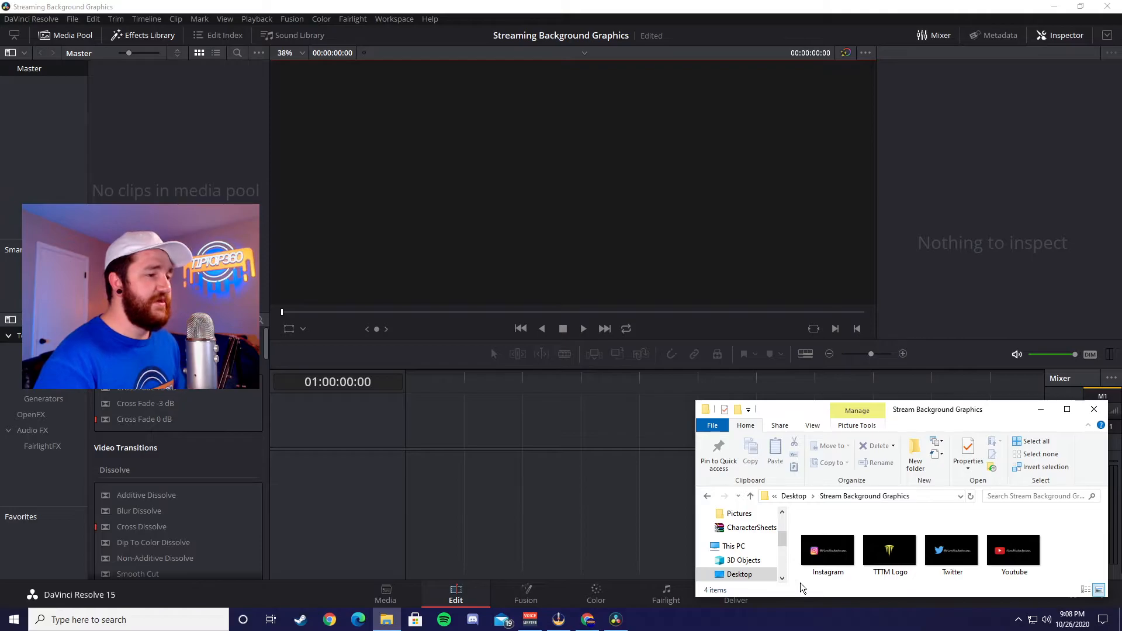
{"action": "left_click_drag", "start_coordinate": [801, 583], "coordinate": [1060, 517]}
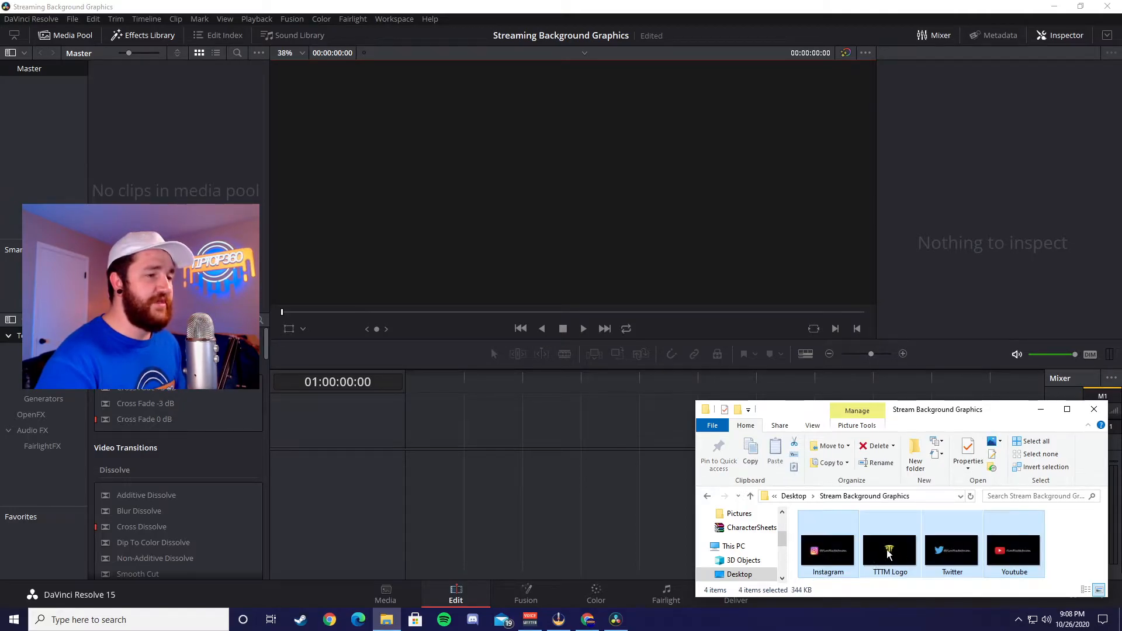
{"action": "left_click_drag", "start_coordinate": [895, 555], "coordinate": [173, 203]}
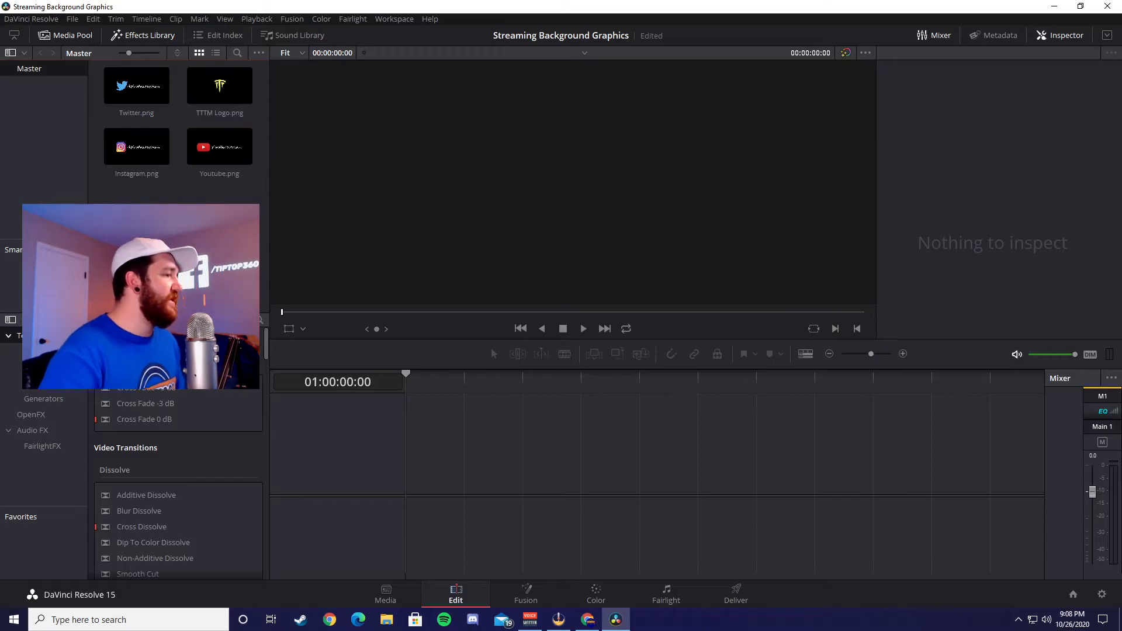
Step: Place TTTM Logo, Twitter, TTTM Logo, Instagram and TTTM Logo clips end to end in that order on track Video 1
{"action": "left_click_drag", "start_coordinate": [220, 86], "coordinate": [399, 478]}
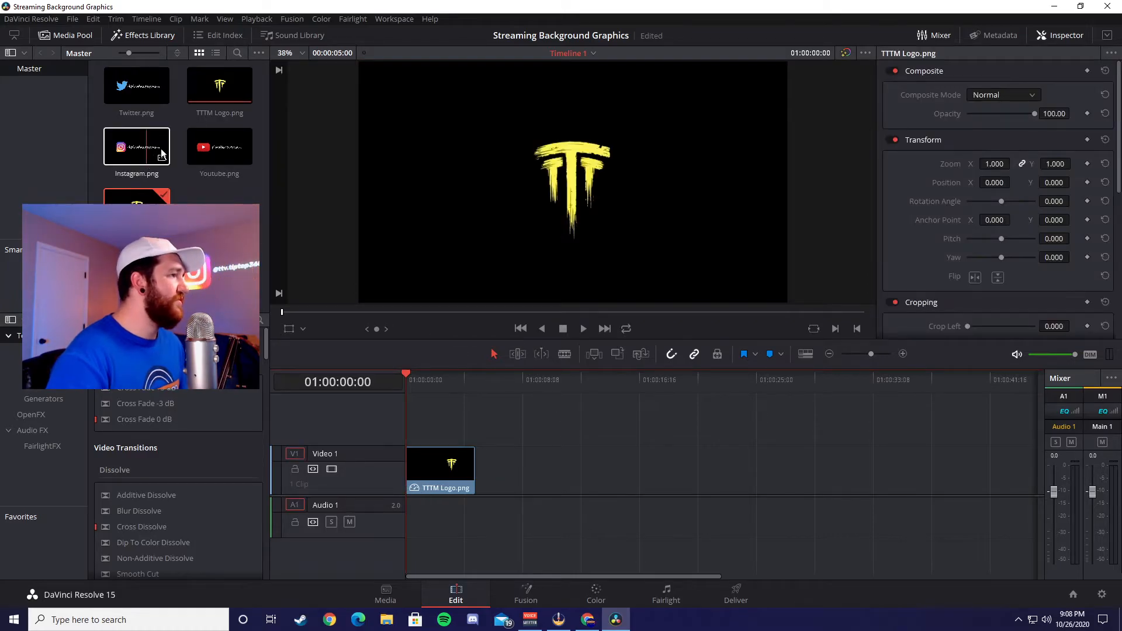
{"action": "left_click_drag", "start_coordinate": [125, 89], "coordinate": [484, 489]}
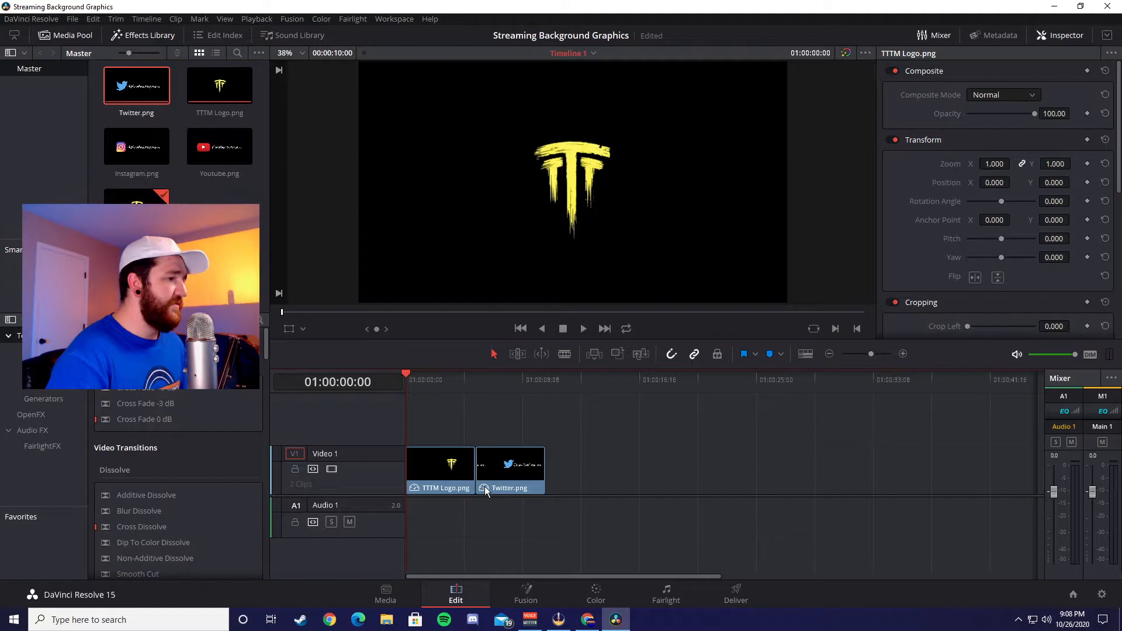
{"action": "left_click_drag", "start_coordinate": [208, 83], "coordinate": [558, 489]}
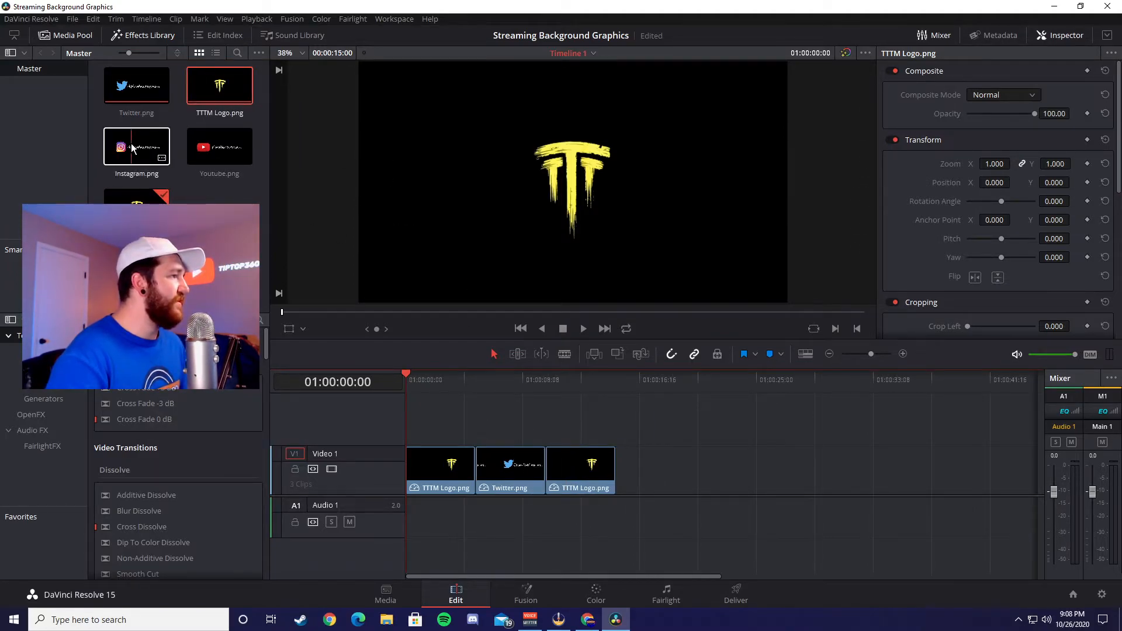
{"action": "left_click_drag", "start_coordinate": [132, 148], "coordinate": [621, 468]}
{"action": "mouse_move", "coordinate": [204, 90]}
{"action": "left_mouse_down"}
{"action": "mouse_move", "coordinate": [701, 391]}
{"action": "mouse_move", "coordinate": [703, 482]}
{"action": "mouse_move", "coordinate": [680, 488]}
{"action": "left_mouse_up"}
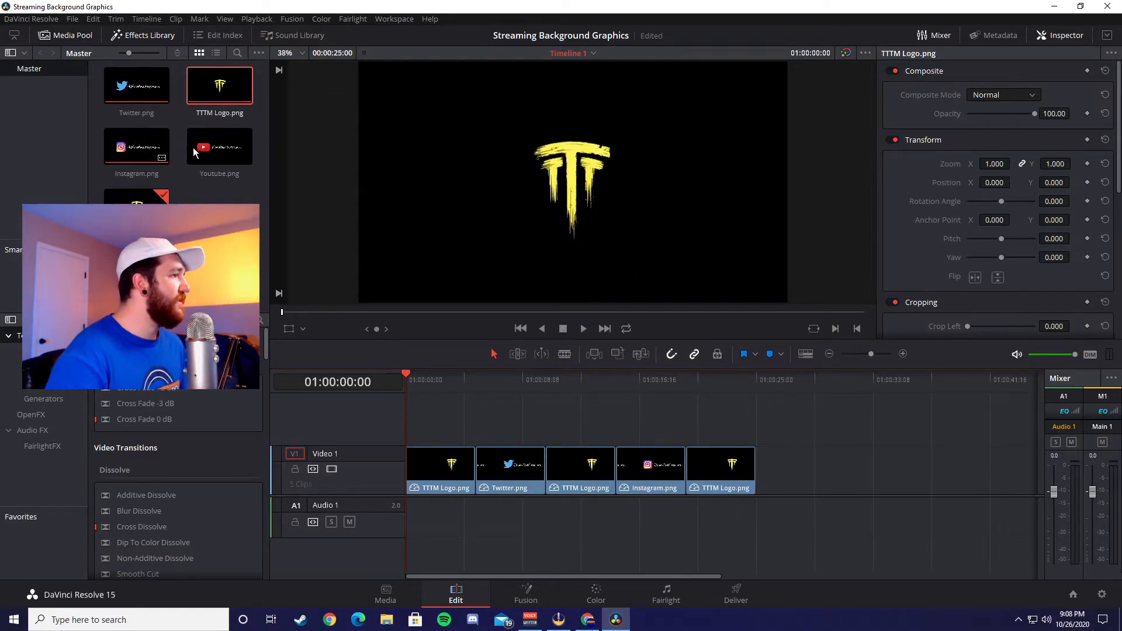
Step: Append the Youtube clip and a TTTM Logo clip trimmed to 21 frames to Video 1, and play back the timeline
{"action": "left_click_drag", "start_coordinate": [209, 152], "coordinate": [765, 485]}
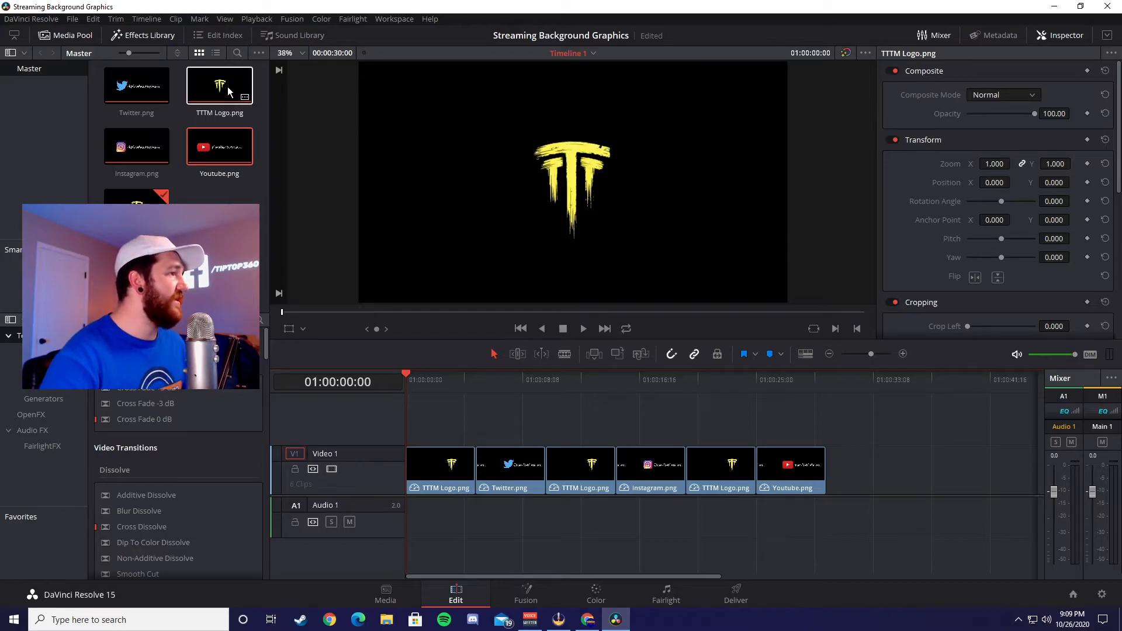
{"action": "left_click_drag", "start_coordinate": [228, 92], "coordinate": [837, 489]}
{"action": "left_click_drag", "start_coordinate": [896, 466], "coordinate": [838, 470]}
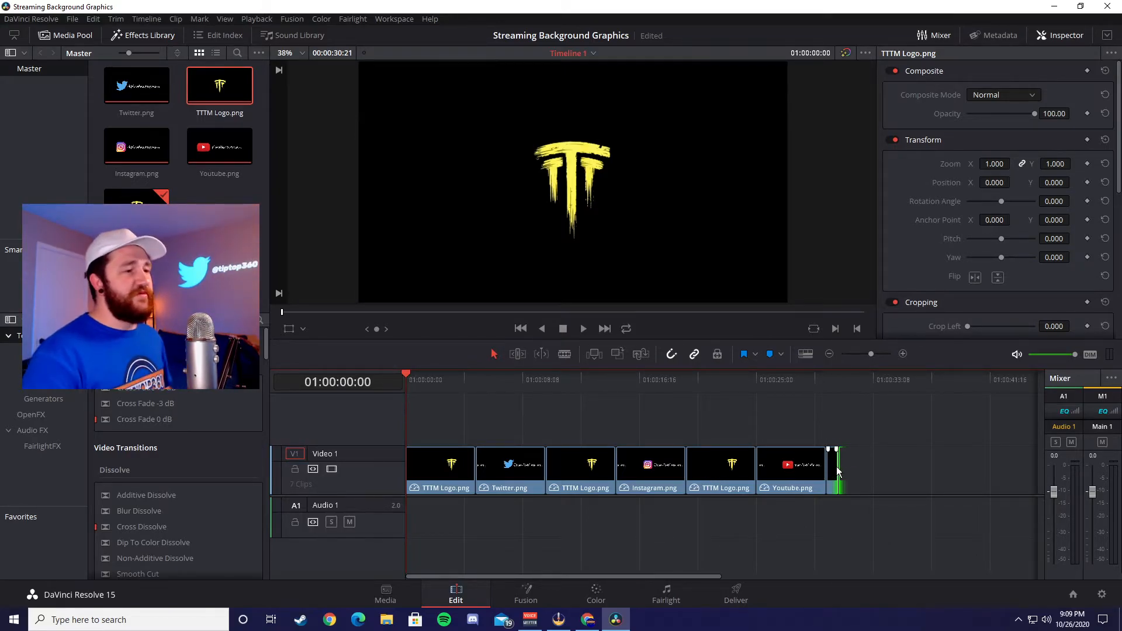
{"action": "left_click", "coordinate": [584, 328]}
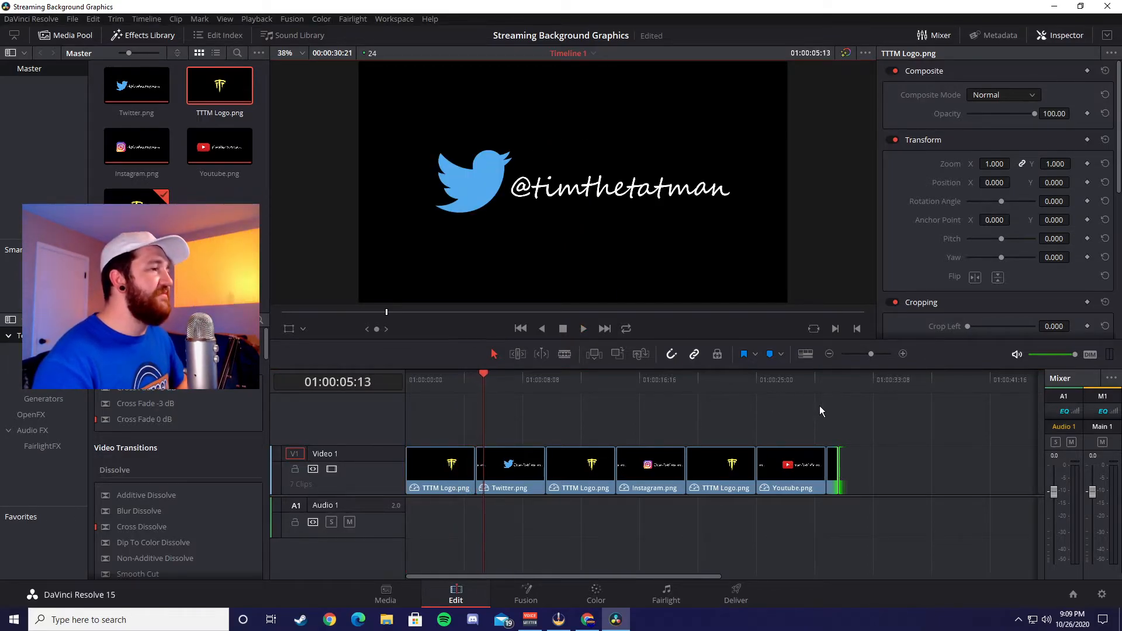
{"action": "left_click", "coordinate": [563, 329]}
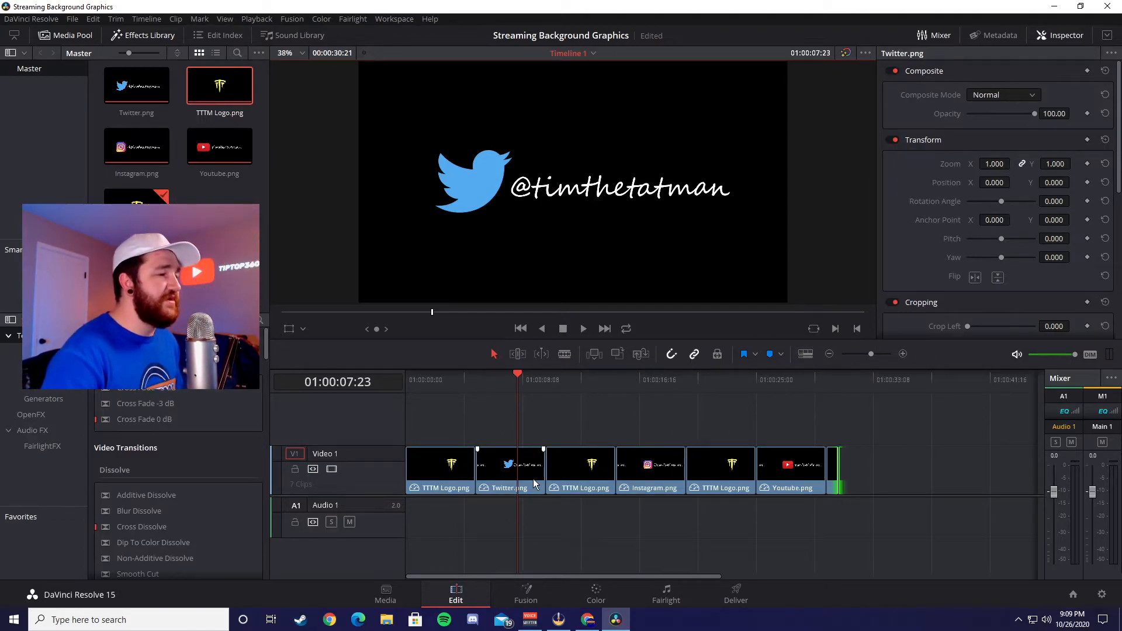
Step: Shift the clips following the opening TTTM Logo later and lengthen the opening logo and Twitter clips to about 10 seconds each
{"action": "left_click_drag", "start_coordinate": [512, 535], "coordinate": [841, 445]}
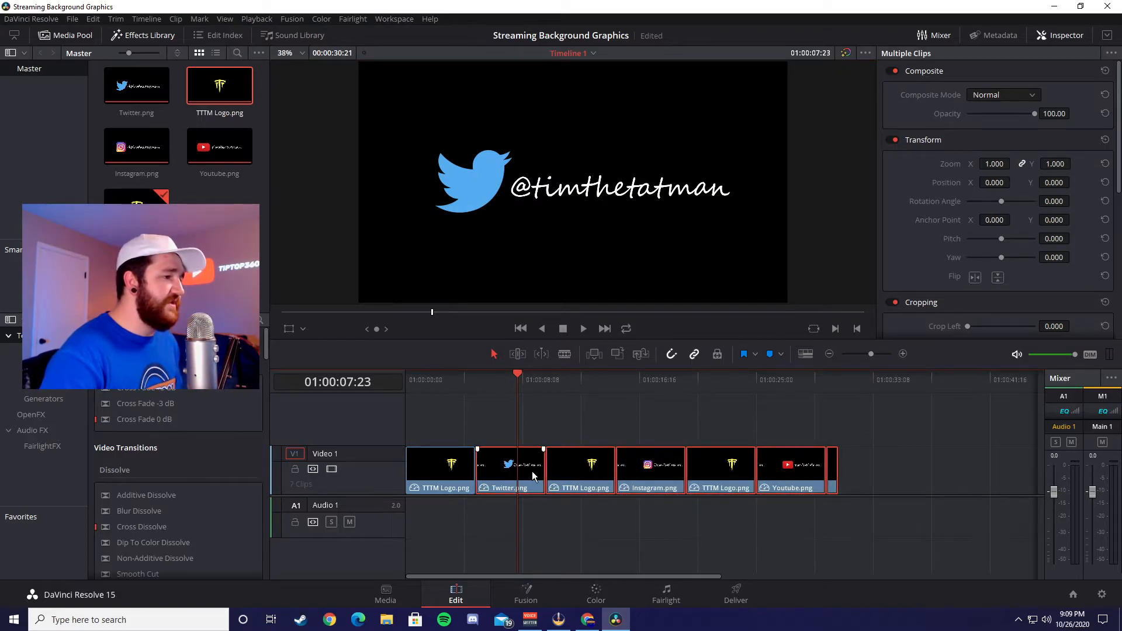
{"action": "left_click_drag", "start_coordinate": [532, 471], "coordinate": [669, 477]}
{"action": "left_click_drag", "start_coordinate": [475, 471], "coordinate": [515, 473]}
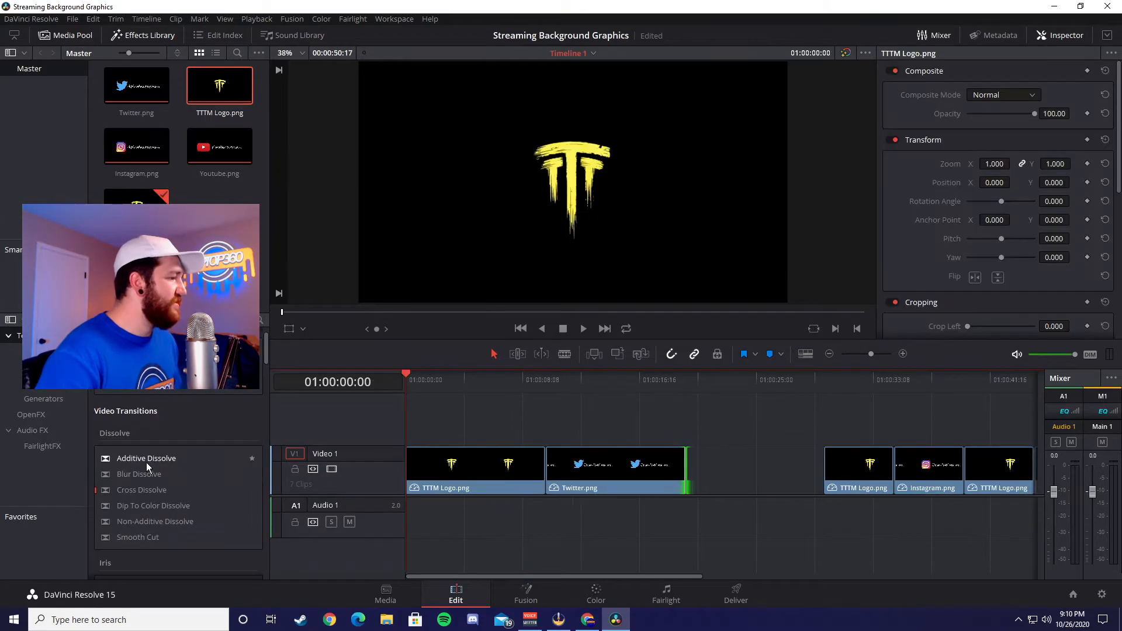
Step: Add a Blur Dissolve between the opening TTTM Logo and Twitter clips and play back the transition
{"action": "left_click_drag", "start_coordinate": [142, 476], "coordinate": [536, 474]}
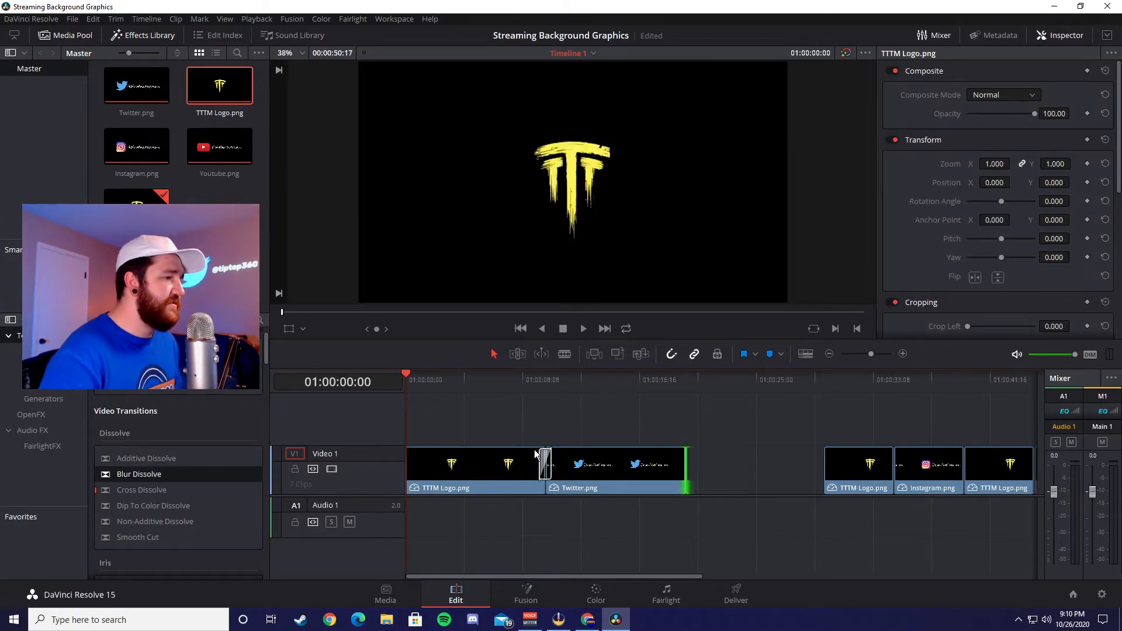
{"action": "left_click", "coordinate": [542, 464]}
{"action": "left_click", "coordinate": [506, 381]}
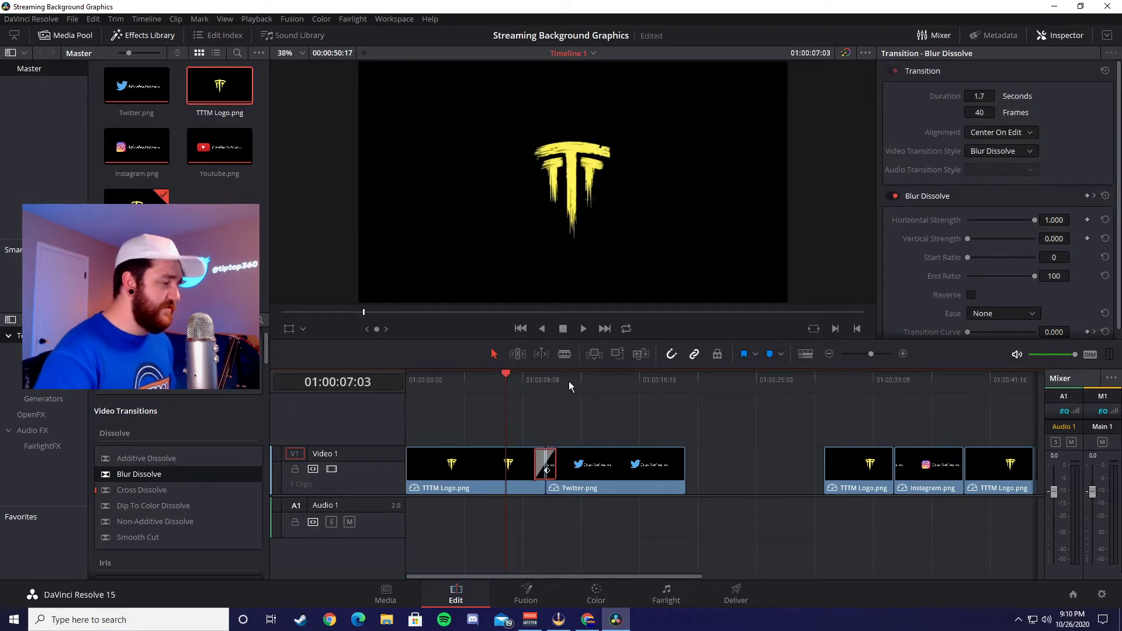
{"action": "key", "text": "space"}
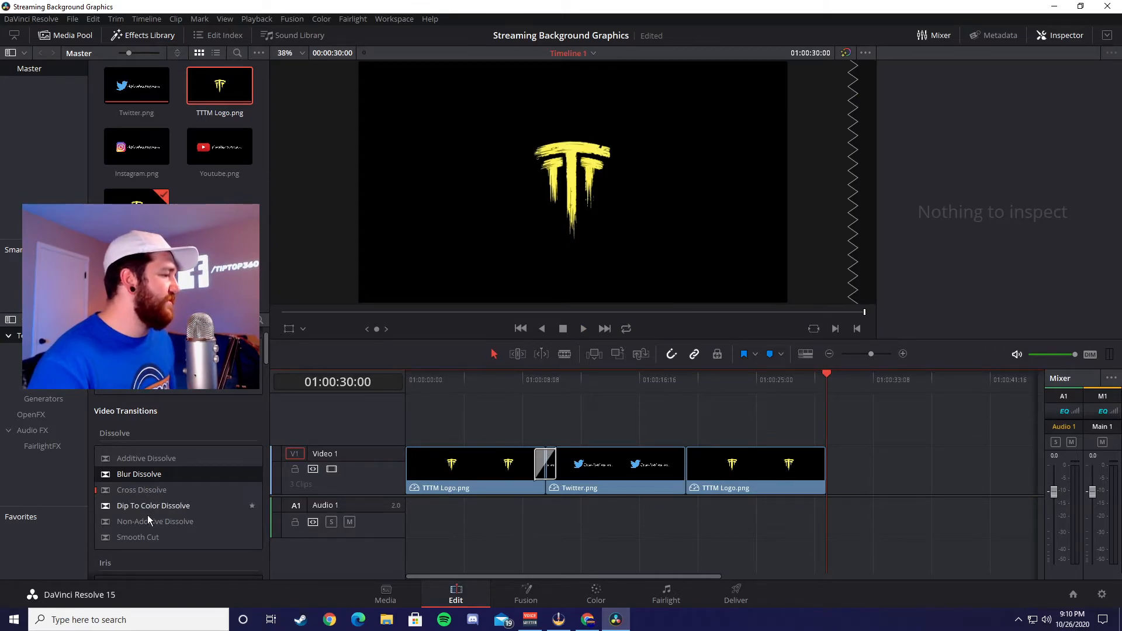
Step: Try a Cross Dissolve between the Twitter clip and the TTTM Logo clip after it, and preview it
{"action": "left_click_drag", "start_coordinate": [142, 489], "coordinate": [687, 470]}
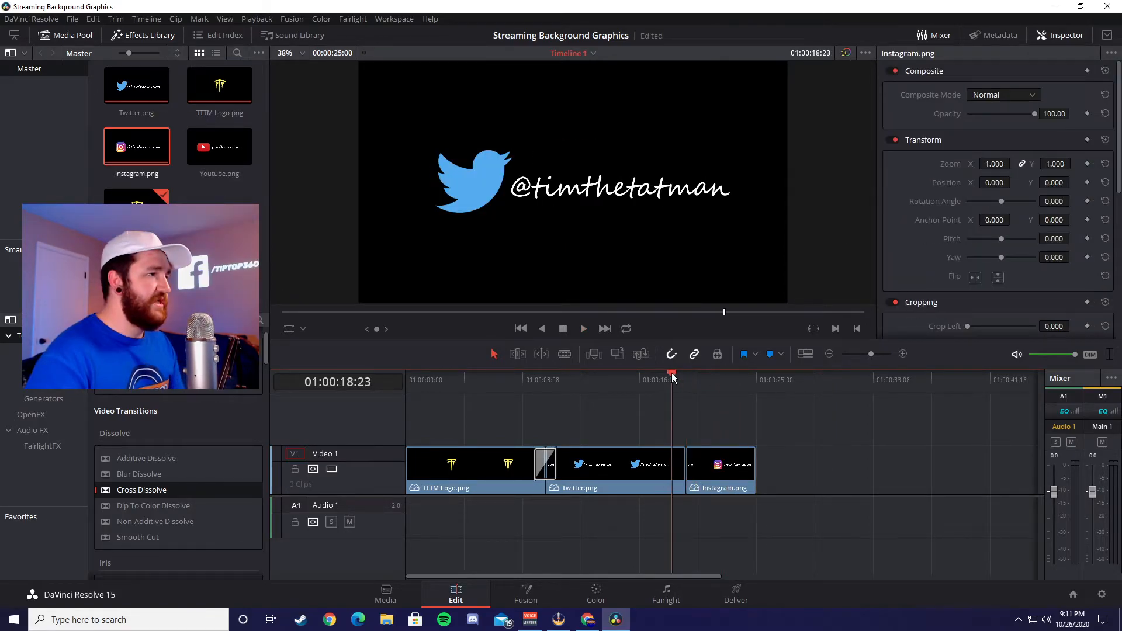
{"action": "left_click_drag", "start_coordinate": [674, 379], "coordinate": [657, 381]}
Step: Replace the TTTM Logo after Twitter with an Instagram clip, joined to Twitter by a Cross Dissolve, and preview the transition
{"action": "left_click", "coordinate": [763, 489]}
{"action": "left_click_drag", "start_coordinate": [758, 468], "coordinate": [798, 467]}
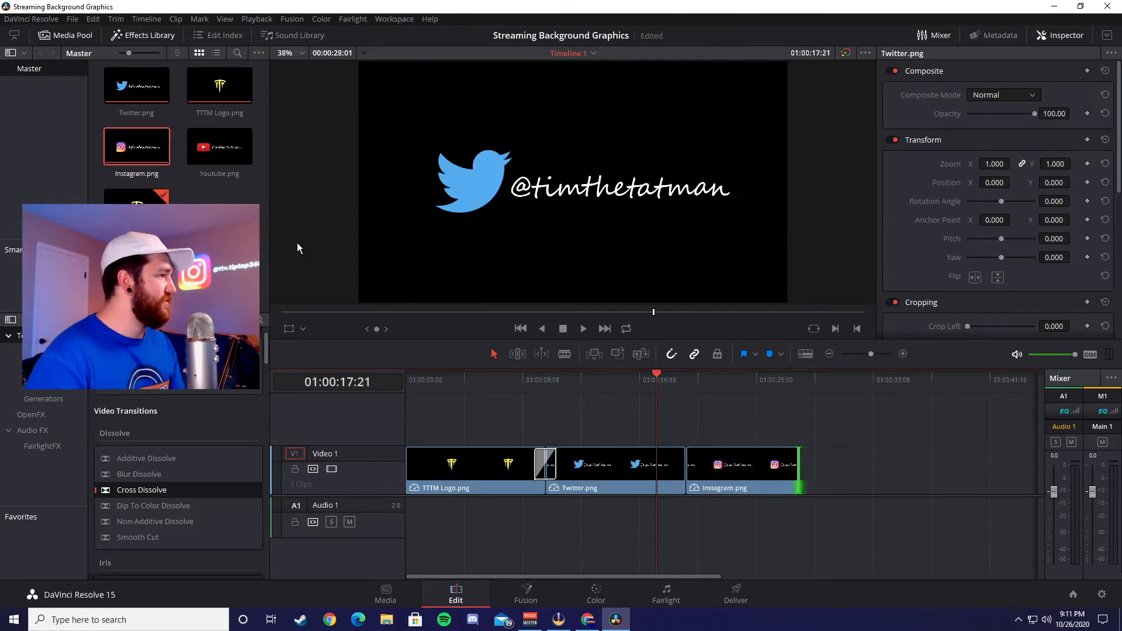
{"action": "left_click_drag", "start_coordinate": [157, 499], "coordinate": [699, 465]}
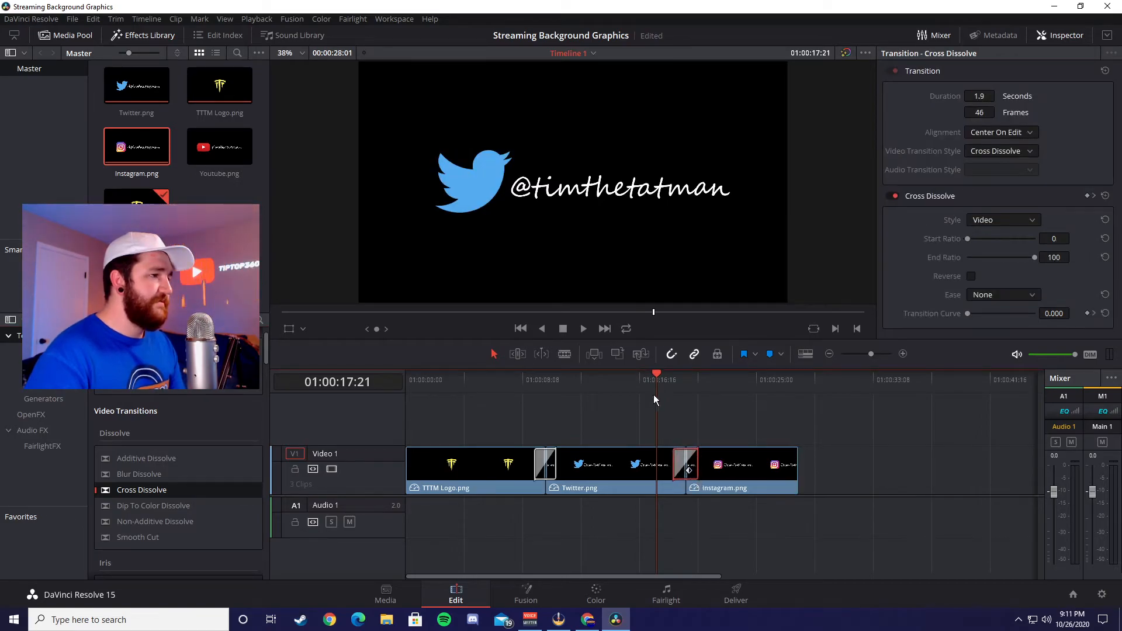
{"action": "key", "text": "space"}
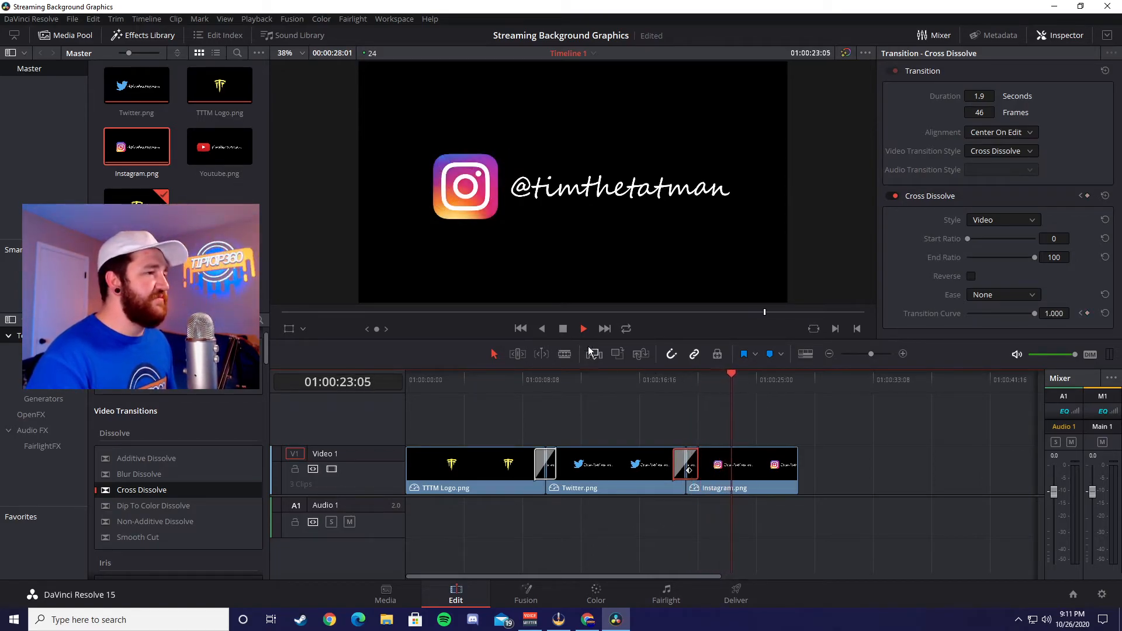
{"action": "left_click", "coordinate": [562, 328]}
Step: Lengthen the Instagram clip to about 10 seconds and add a Push transition between it and the Youtube clip
{"action": "left_click_drag", "start_coordinate": [797, 467], "coordinate": [821, 465]}
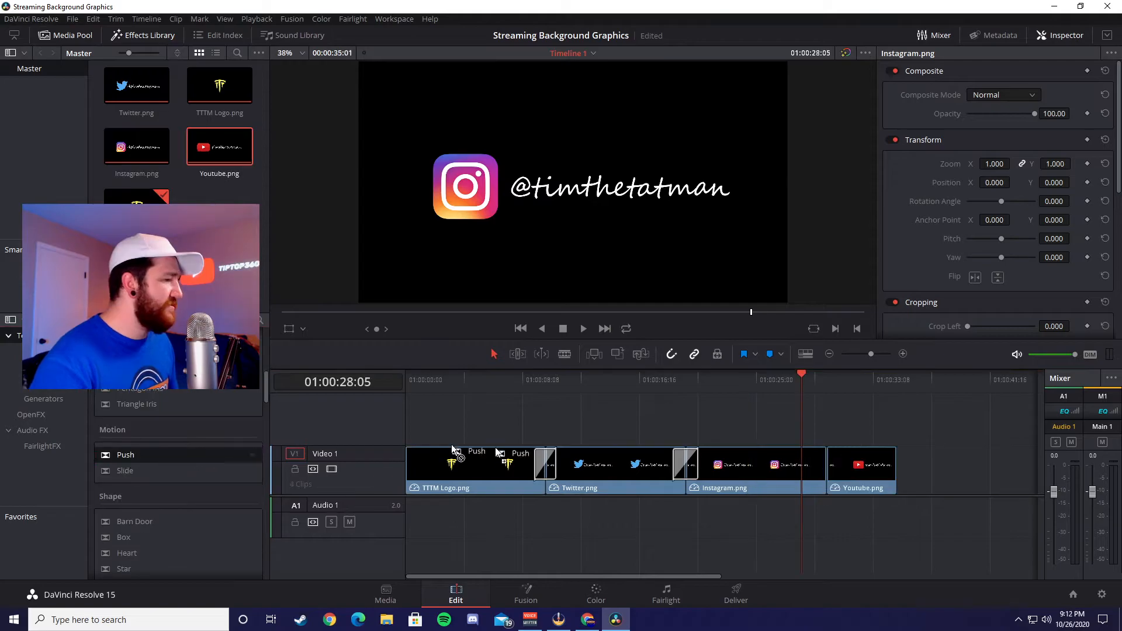
{"action": "left_click_drag", "start_coordinate": [125, 454], "coordinate": [826, 471]}
{"action": "key", "text": "space"}
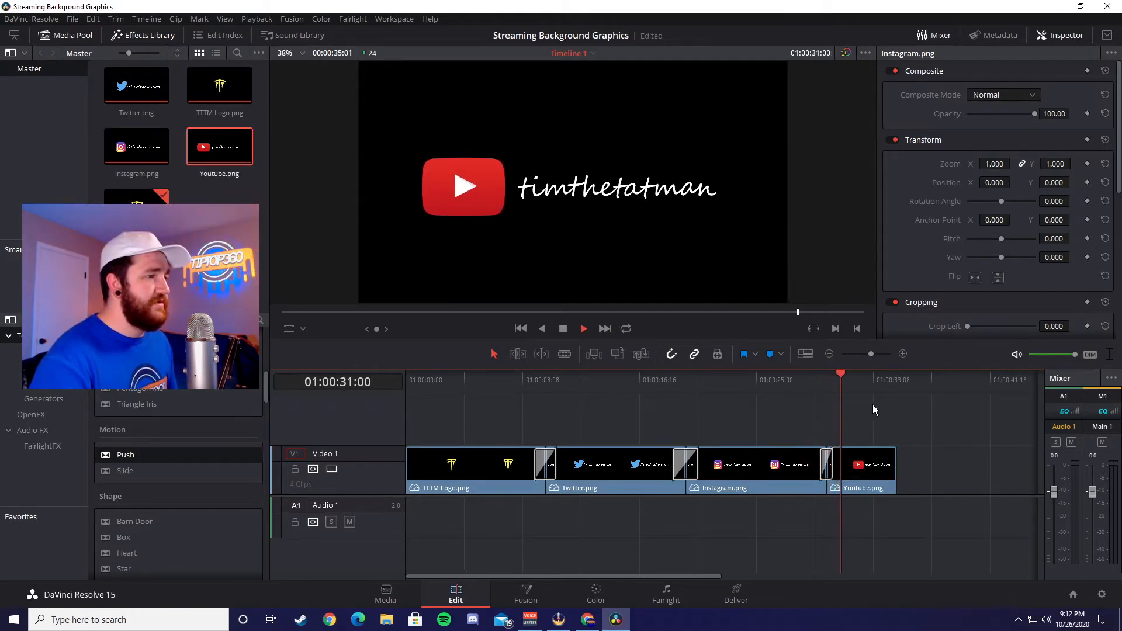
Step: Lengthen the Youtube clip to about 10 seconds and end the timeline with a short TTTM Logo joined by a Blur Dissolve
{"action": "left_click_drag", "start_coordinate": [895, 464], "coordinate": [966, 466]}
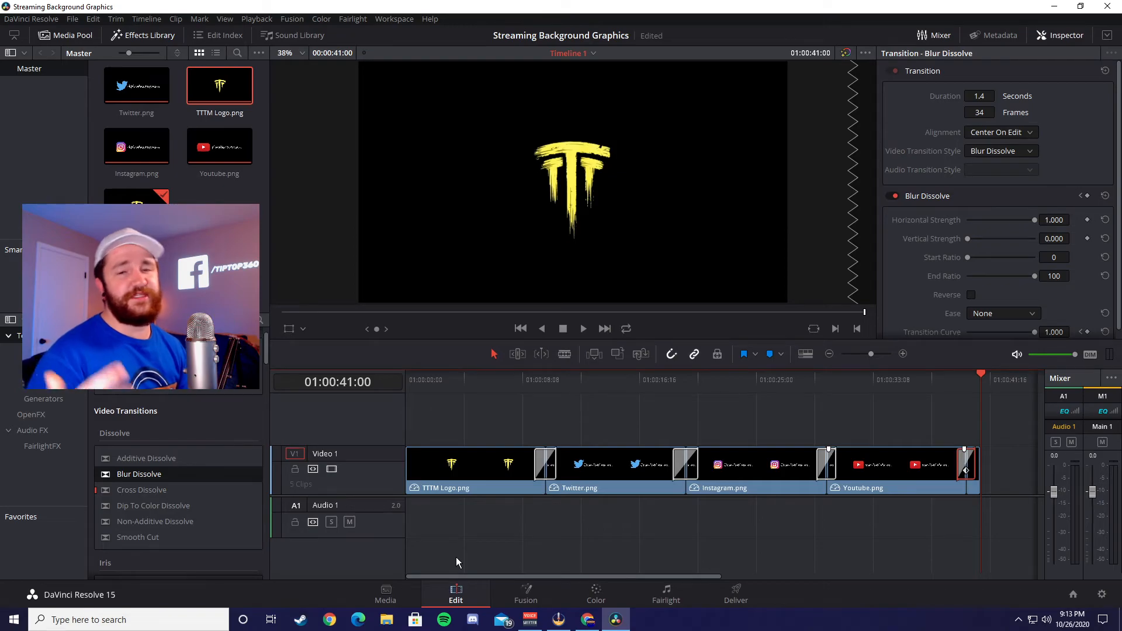
{"action": "left_click", "coordinate": [456, 557]}
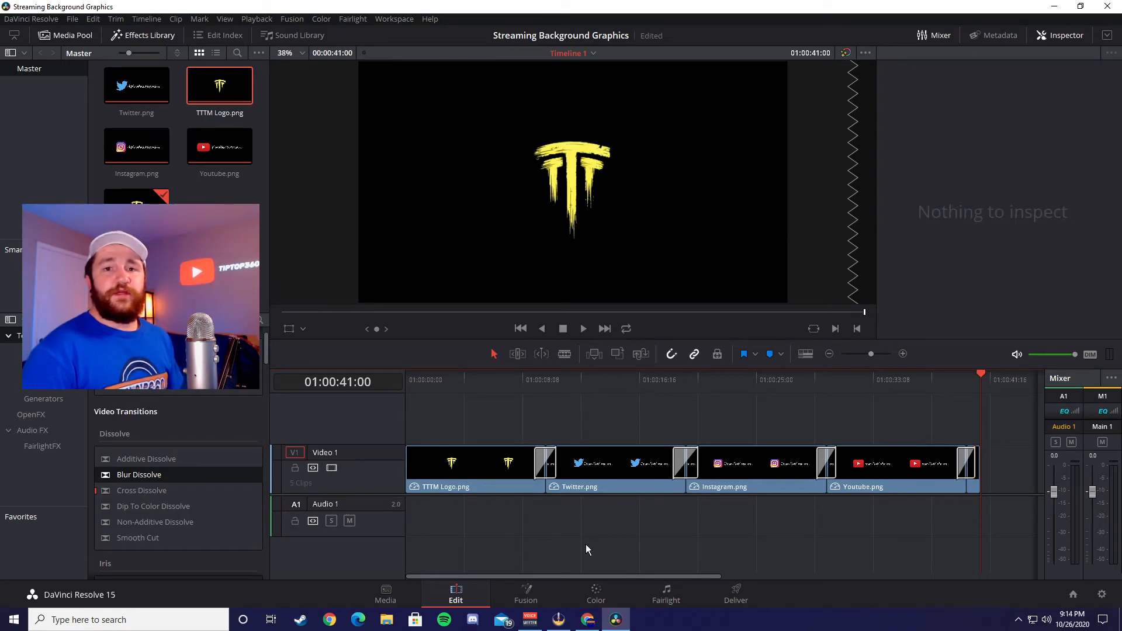
Step: Name the render output Stream Background Grpahics and set its location to the Desktop's Stream Background Graphics folder
{"action": "left_click", "coordinate": [742, 594]}
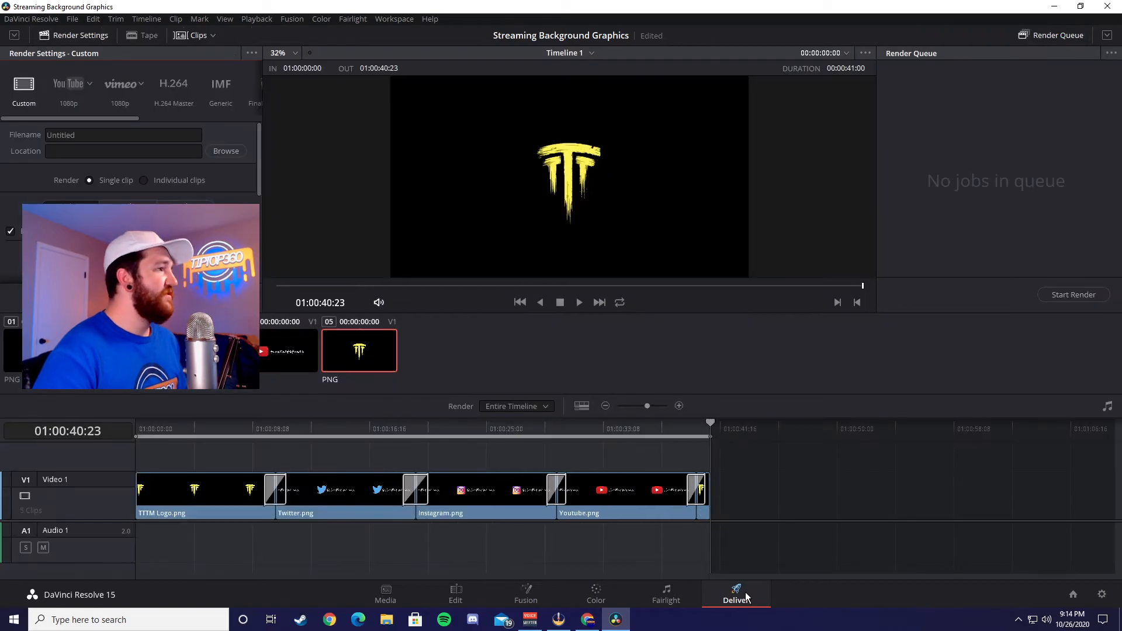
{"action": "left_click", "coordinate": [87, 132]}
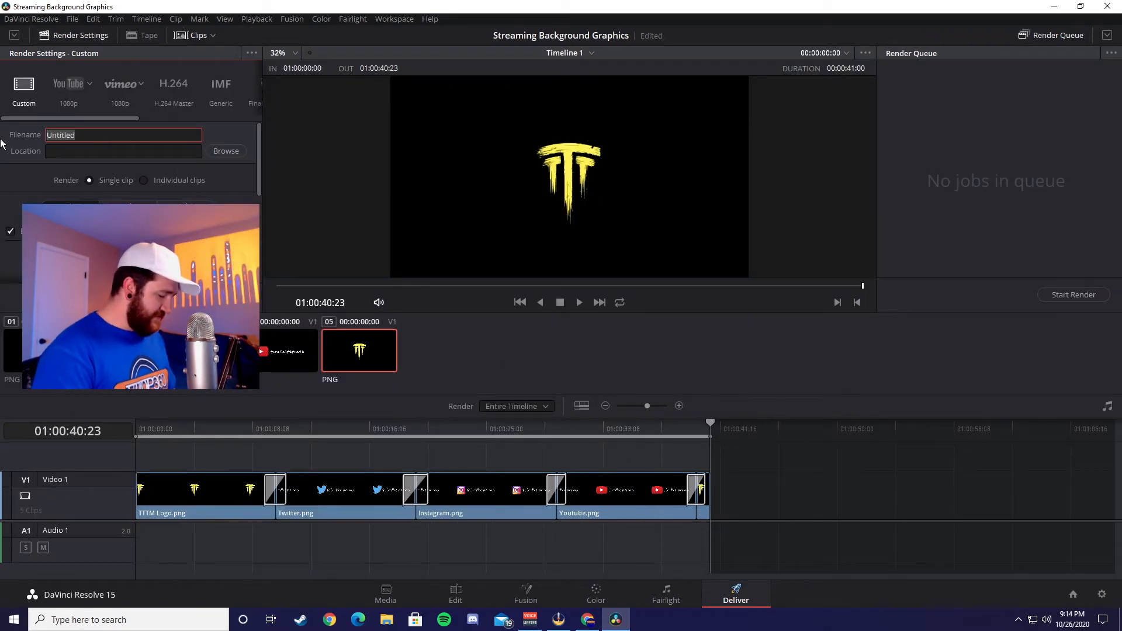
{"action": "type", "text": "Stream"}
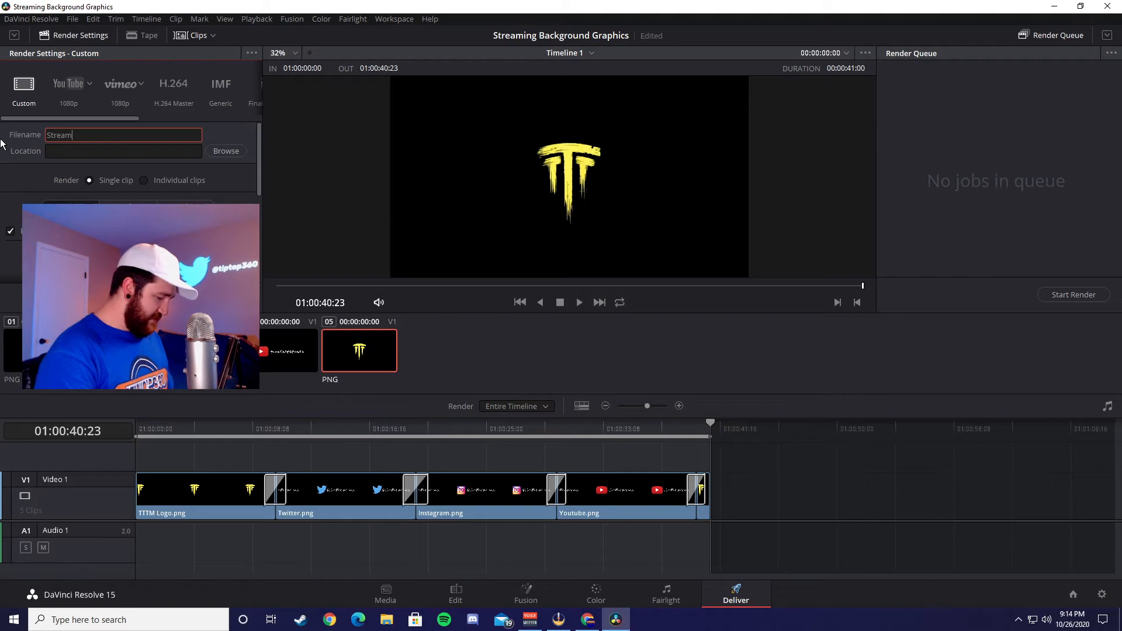
{"action": "type", "text": " Background Grpahics"}
{"action": "left_click", "coordinate": [218, 153]}
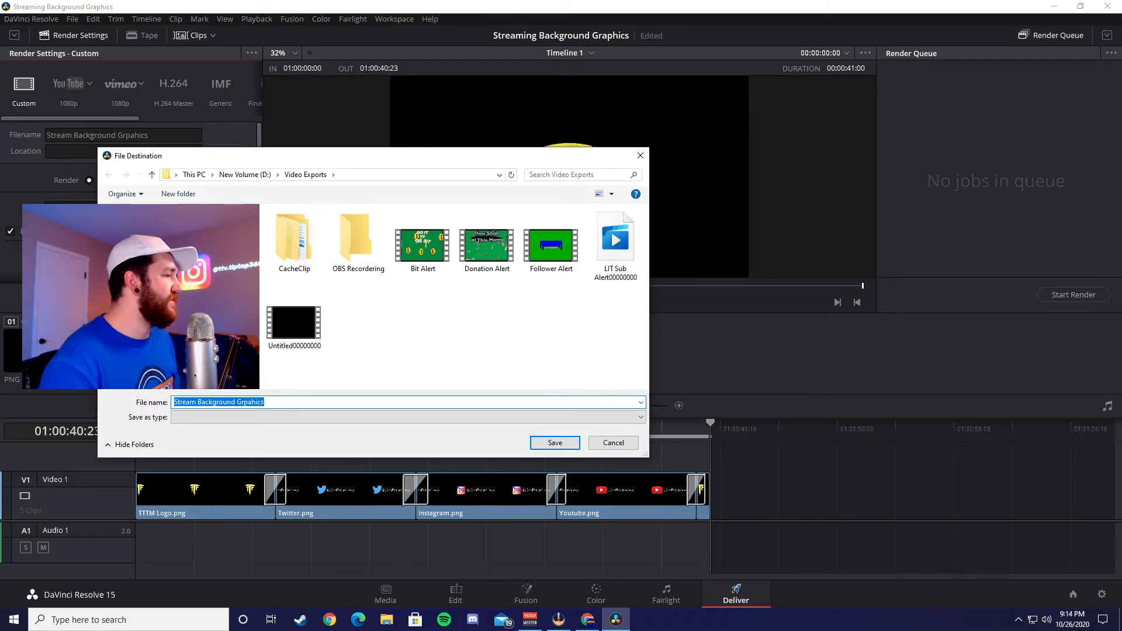
{"action": "left_click", "coordinate": [552, 442]}
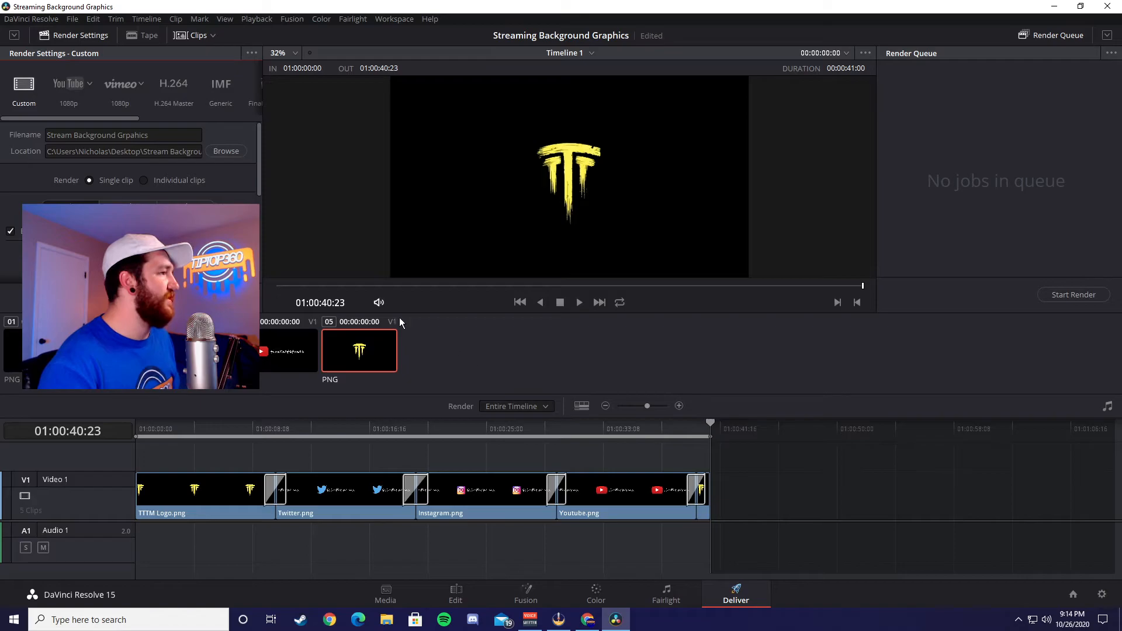
Step: Set the render format to MP4, check the remaining video export settings, and add the job to the render queue
{"action": "scroll", "coordinate": [176, 245], "scroll_direction": "down", "scroll_amount": 3}
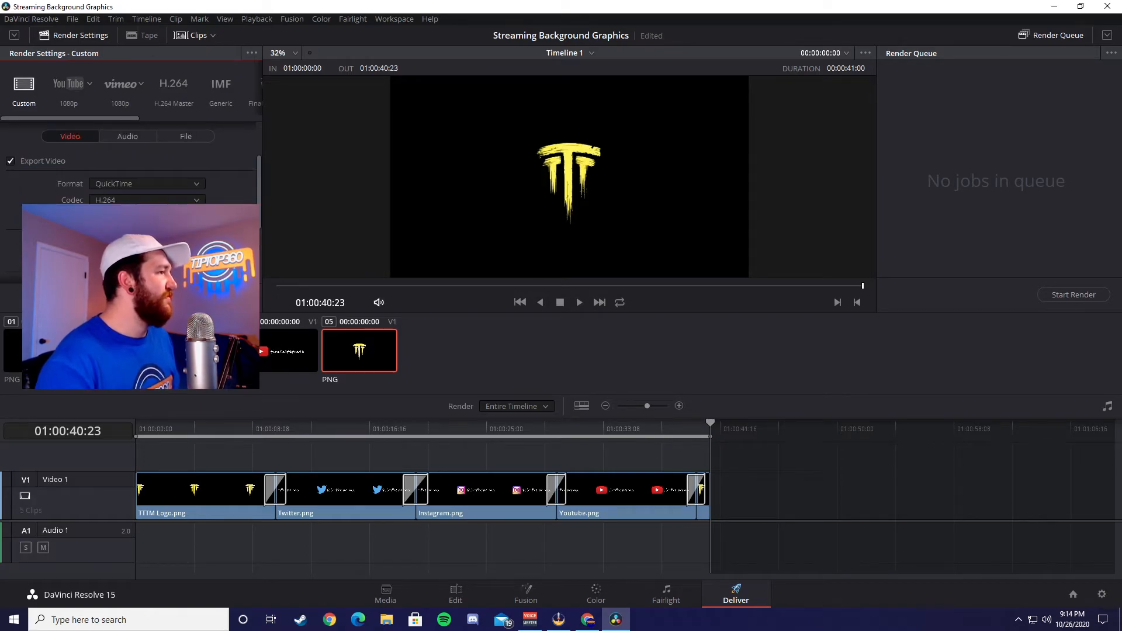
{"action": "left_click", "coordinate": [193, 184]}
{"action": "left_click", "coordinate": [134, 286]}
{"action": "scroll", "coordinate": [131, 175], "scroll_direction": "down", "scroll_amount": 1}
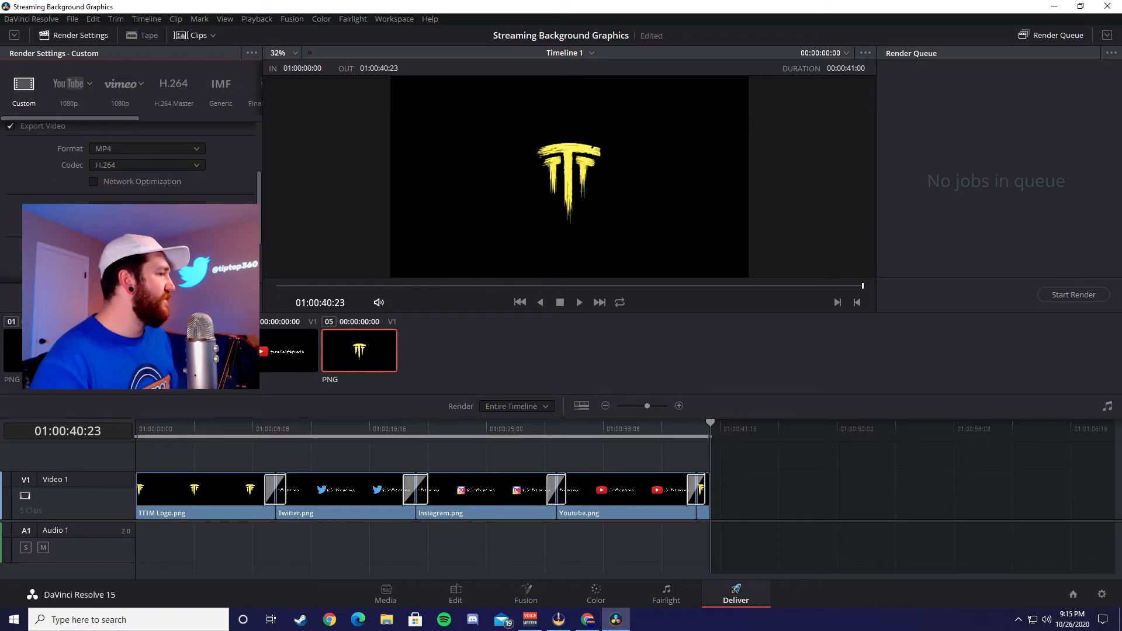
{"action": "scroll", "coordinate": [132, 175], "scroll_direction": "down", "scroll_amount": 3}
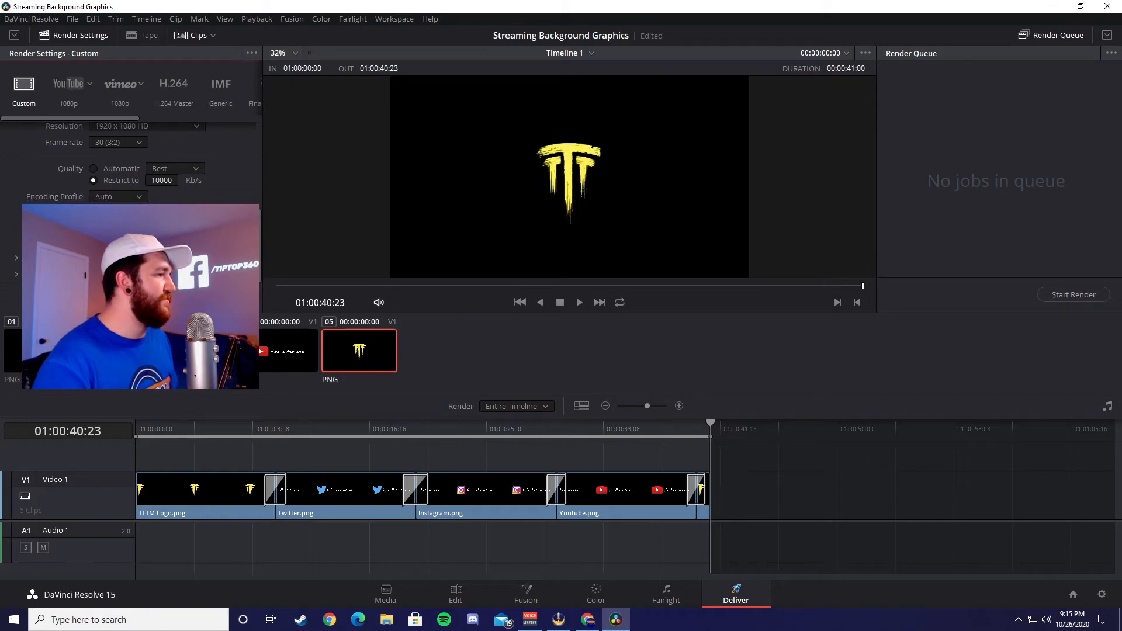
{"action": "left_click", "coordinate": [213, 298]}
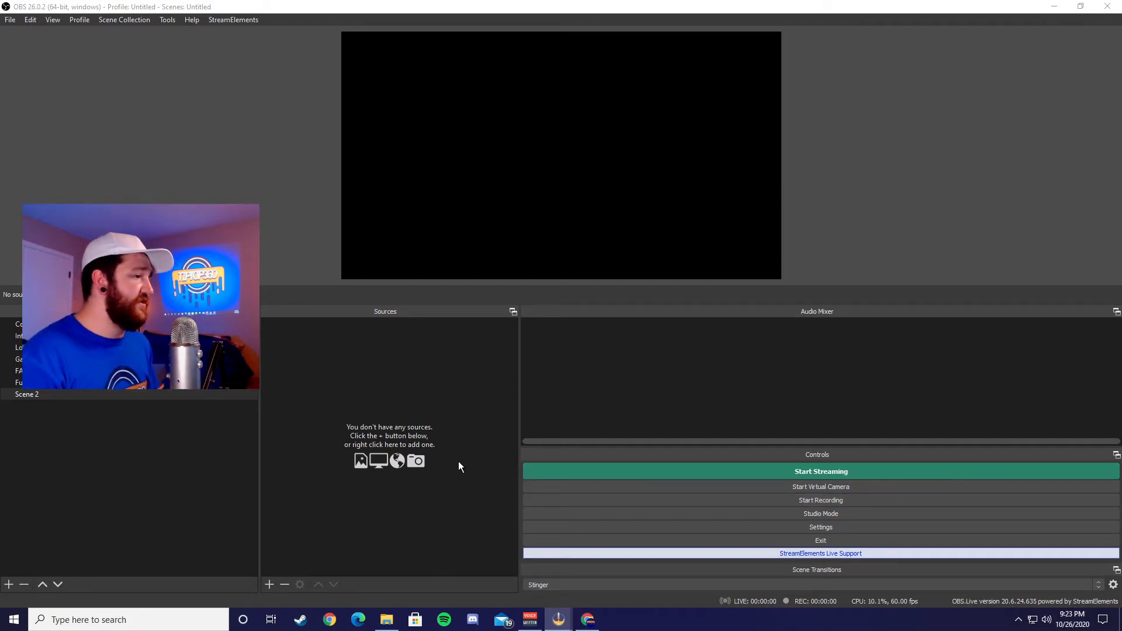
Step: Switch to OBS and add a new Media Source named Backgorund graphics to Scene 2
{"action": "right_click", "coordinate": [363, 396]}
{"action": "mouse_move", "coordinate": [407, 404]}
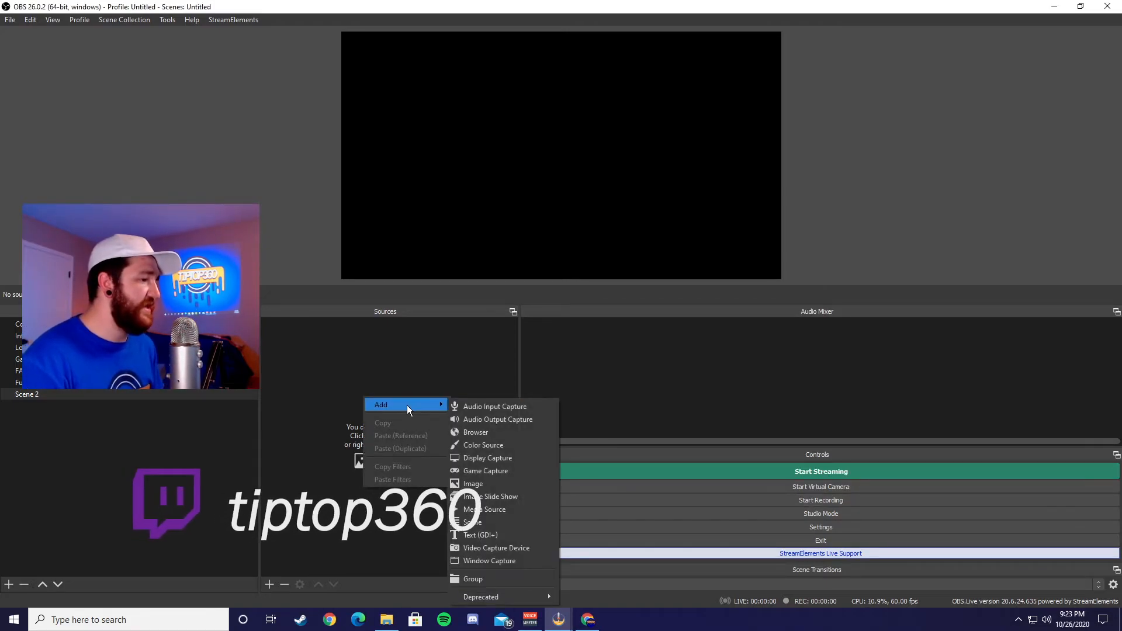
{"action": "left_click", "coordinate": [485, 509]}
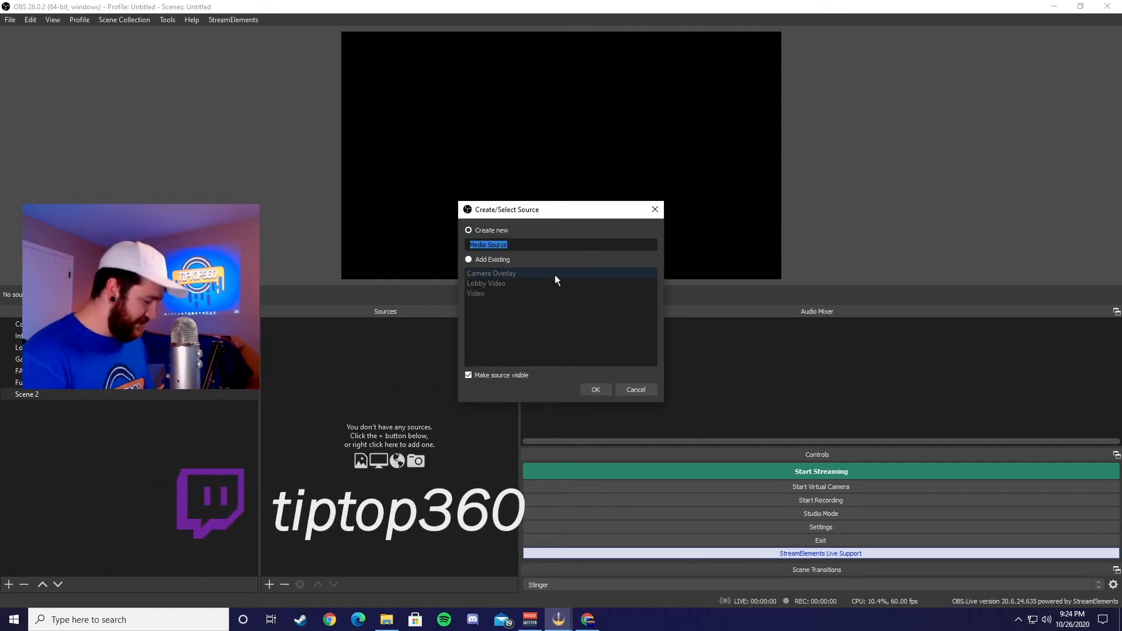
{"action": "type", "text": "Ba"}
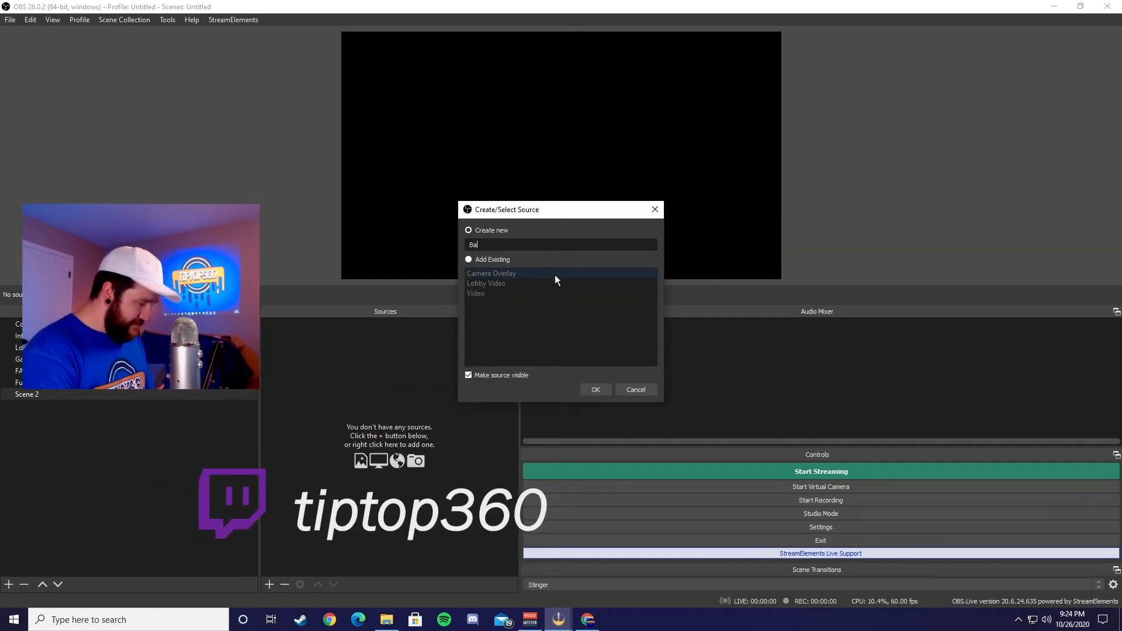
{"action": "type", "text": "ckgorund"}
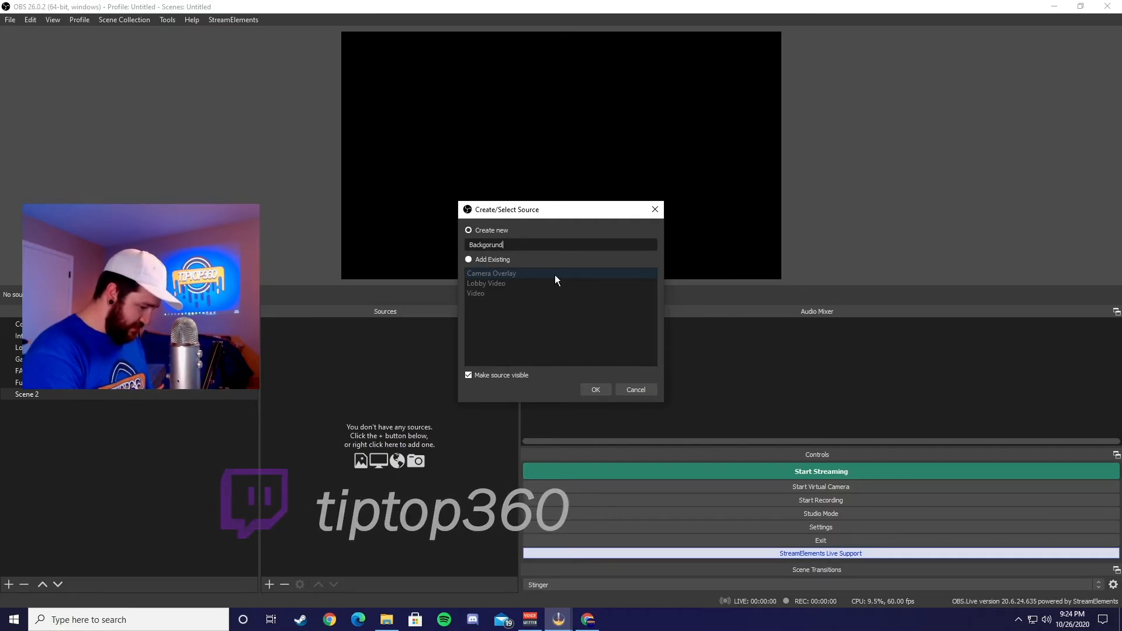
{"action": "type", "text": " gra"}
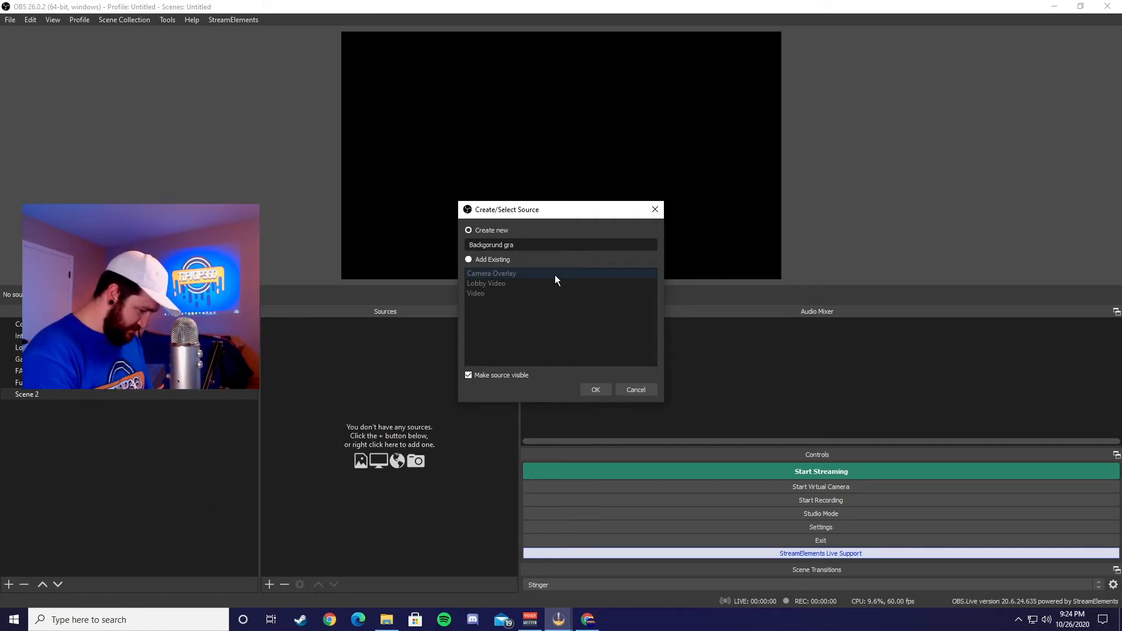
{"action": "type", "text": "pgicsa"}
{"action": "key", "text": "BackSpace"}
{"action": "key", "text": "BackSpace"}
{"action": "key", "text": "BackSpace"}
{"action": "key", "text": "BackSpace"}
{"action": "key", "text": "BackSpace"}
{"action": "type", "text": "hics"}
{"action": "key", "text": "Return"}
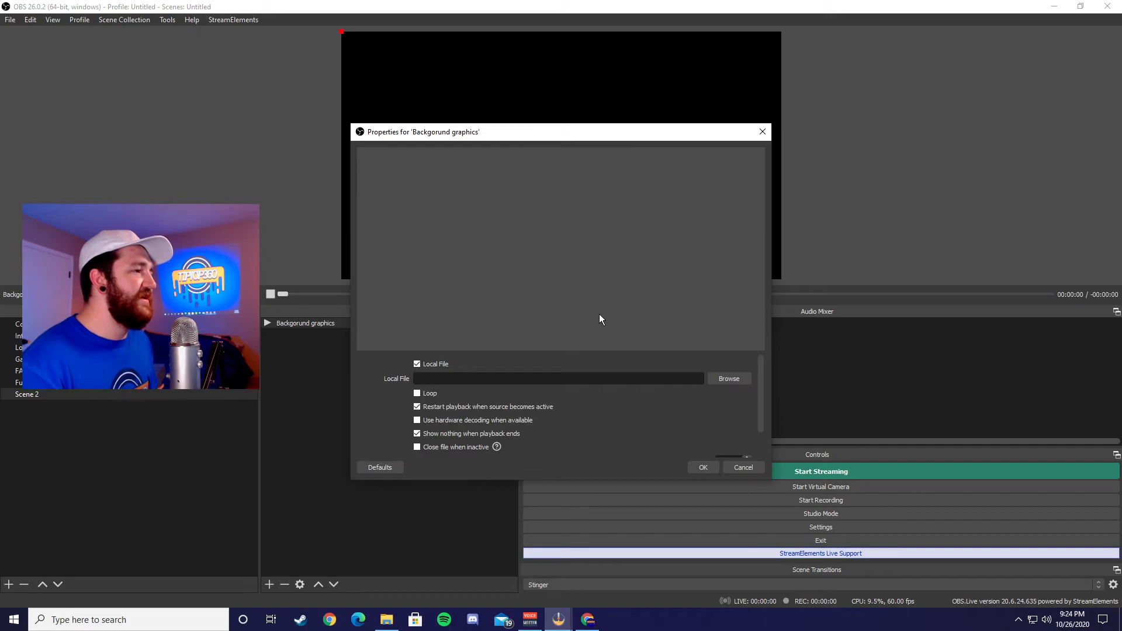
Step: Choose Timeline 1.mov from the Desktop's Stream Background Graphics folder as the media source's local file
{"action": "left_click", "coordinate": [737, 378]}
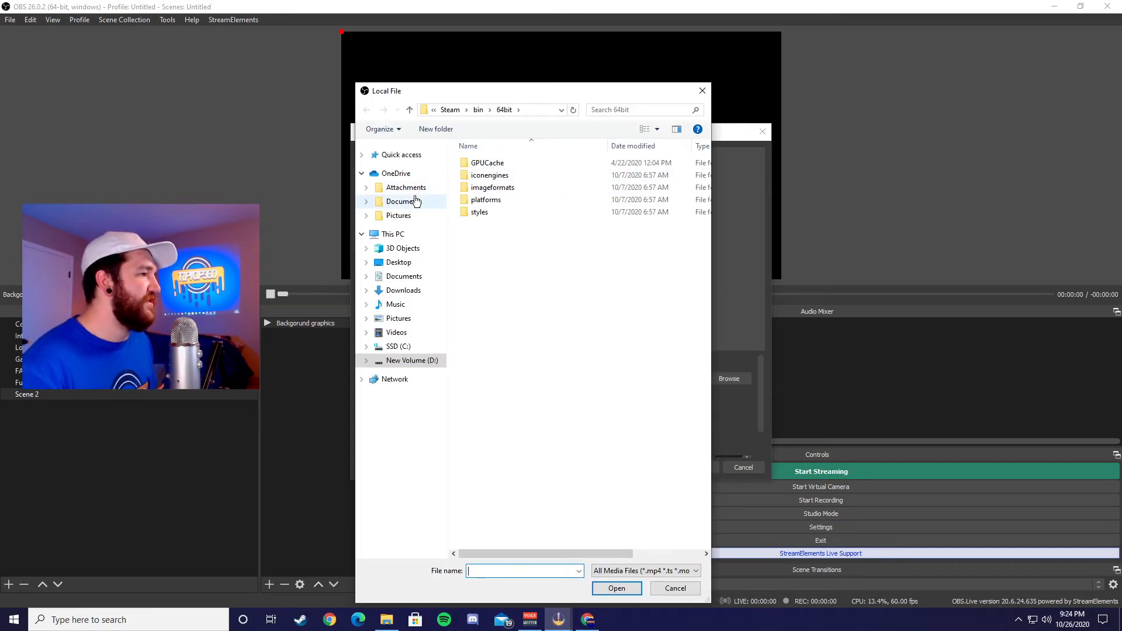
{"action": "left_click", "coordinate": [398, 262]}
{"action": "double_click", "coordinate": [525, 190]}
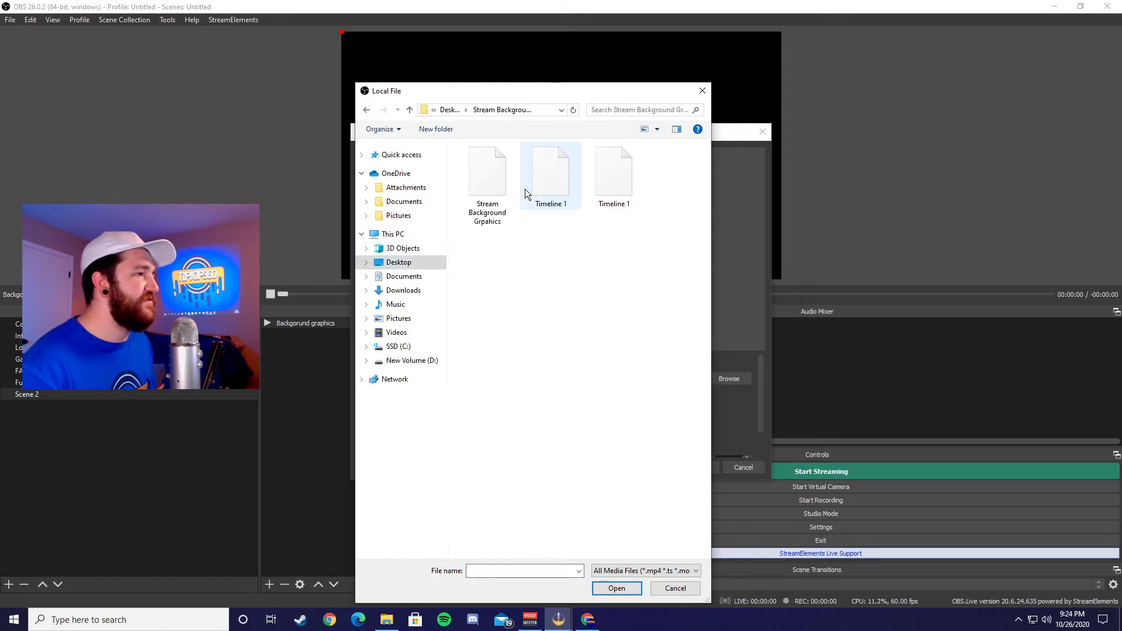
{"action": "left_click", "coordinate": [549, 184]}
{"action": "double_click", "coordinate": [549, 185]}
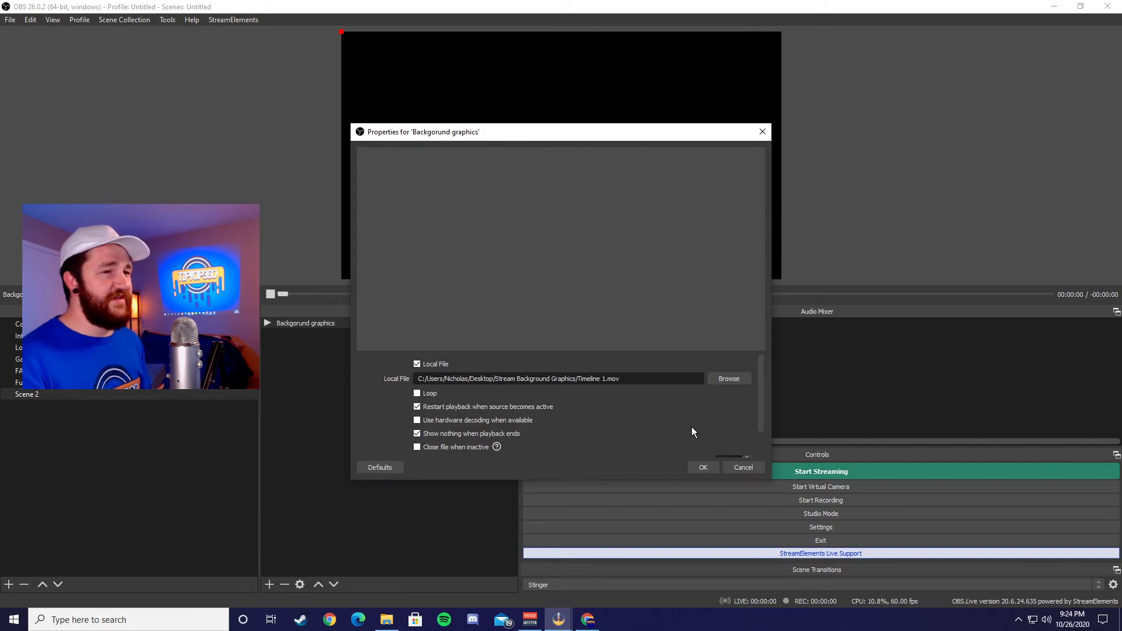
Step: Enable looping for the Backgorund graphics media source and accept its properties
{"action": "scroll", "coordinate": [608, 429], "scroll_direction": "down", "scroll_amount": 2}
{"action": "scroll", "coordinate": [609, 428], "scroll_direction": "up", "scroll_amount": 2}
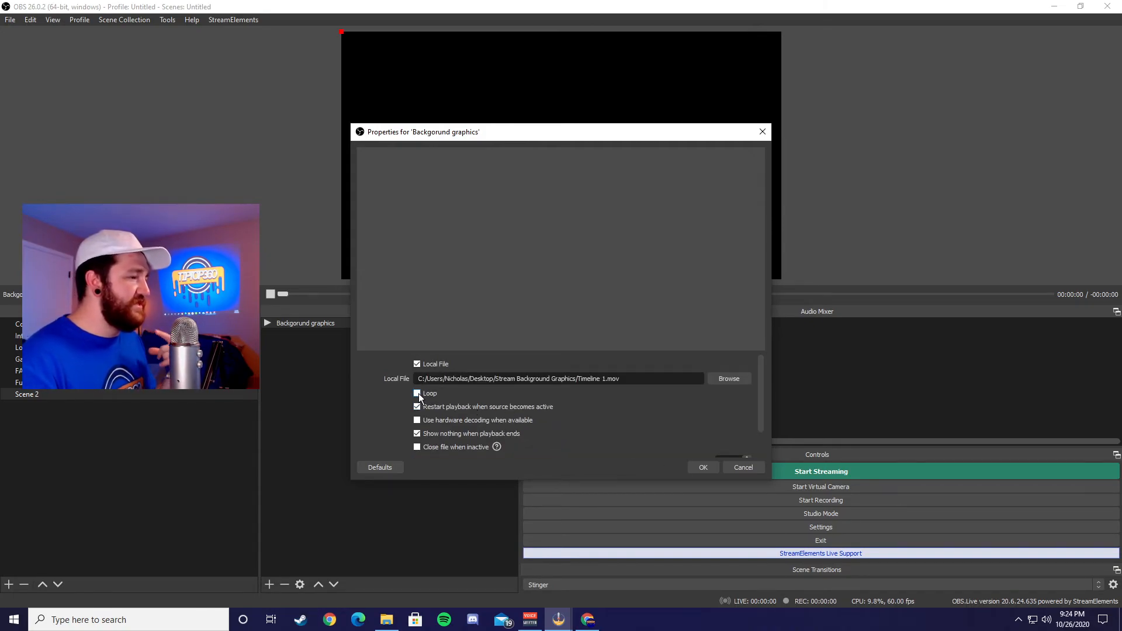
{"action": "scroll", "coordinate": [418, 394], "scroll_direction": "down", "scroll_amount": 2}
{"action": "left_click", "coordinate": [710, 469]}
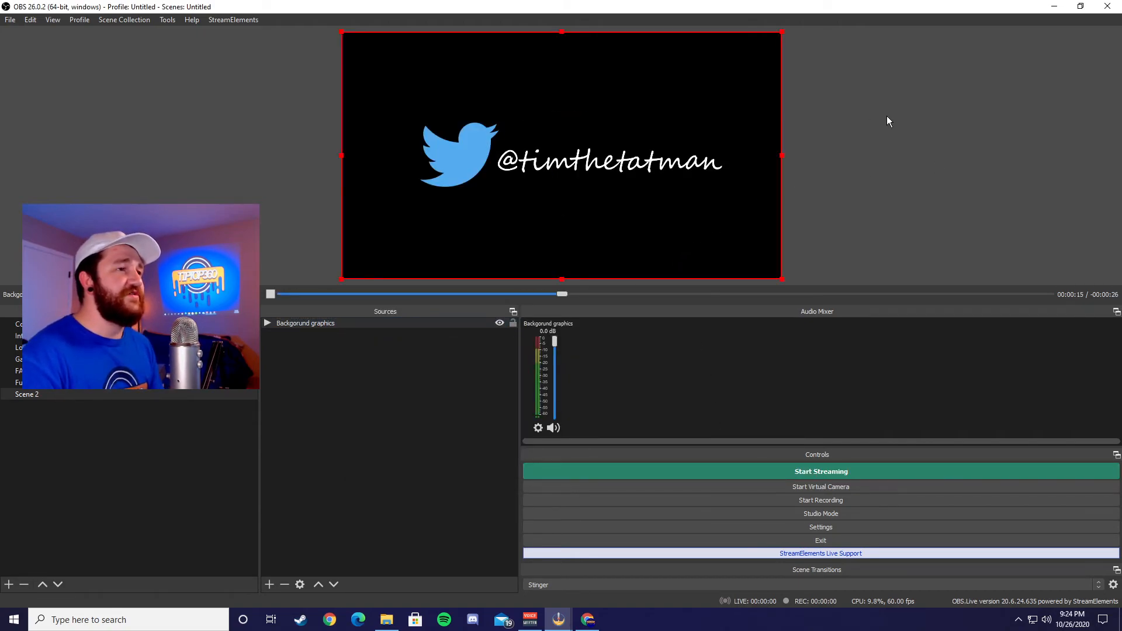
Step: Send the preview to the third display (1024x768) with the Fullscreen Projector
{"action": "right_click", "coordinate": [861, 122]}
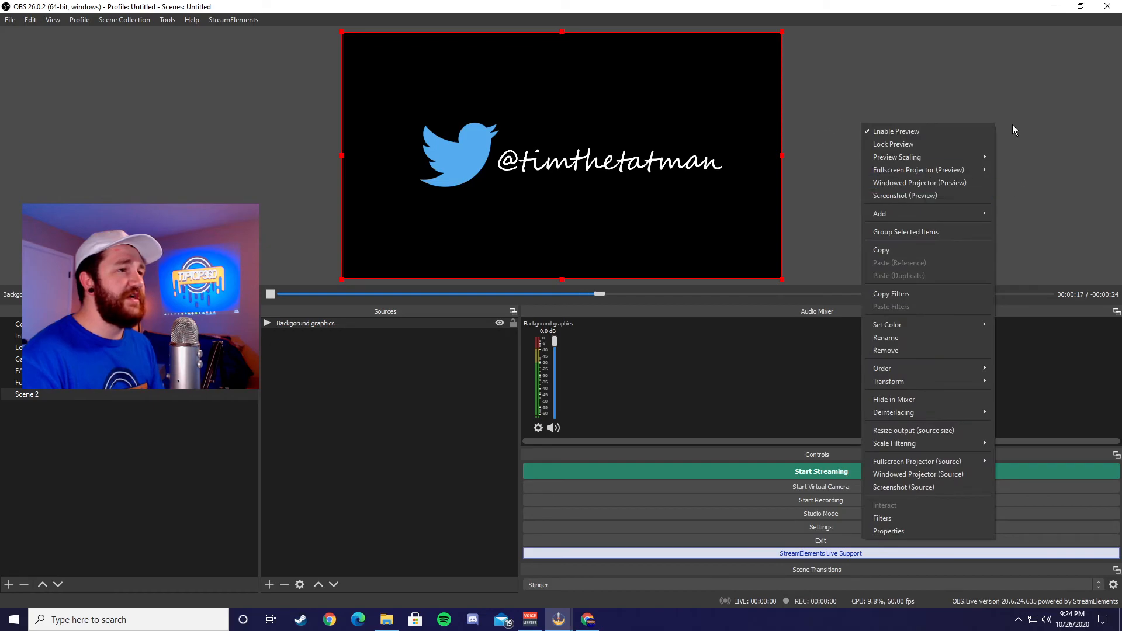
{"action": "mouse_move", "coordinate": [951, 172]}
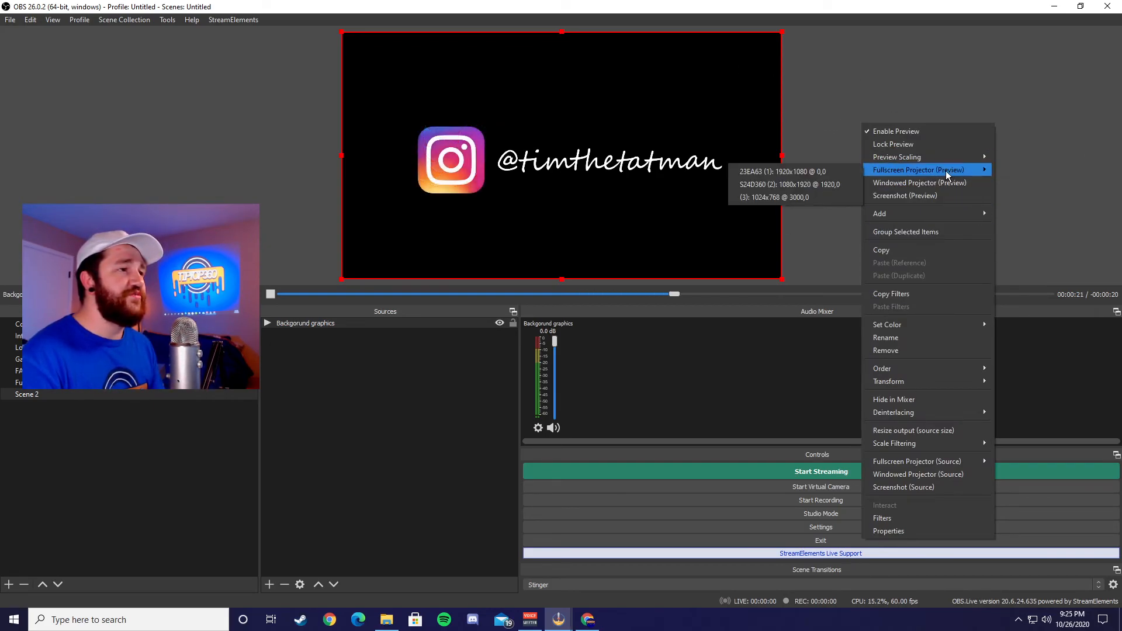
{"action": "left_click", "coordinate": [794, 199]}
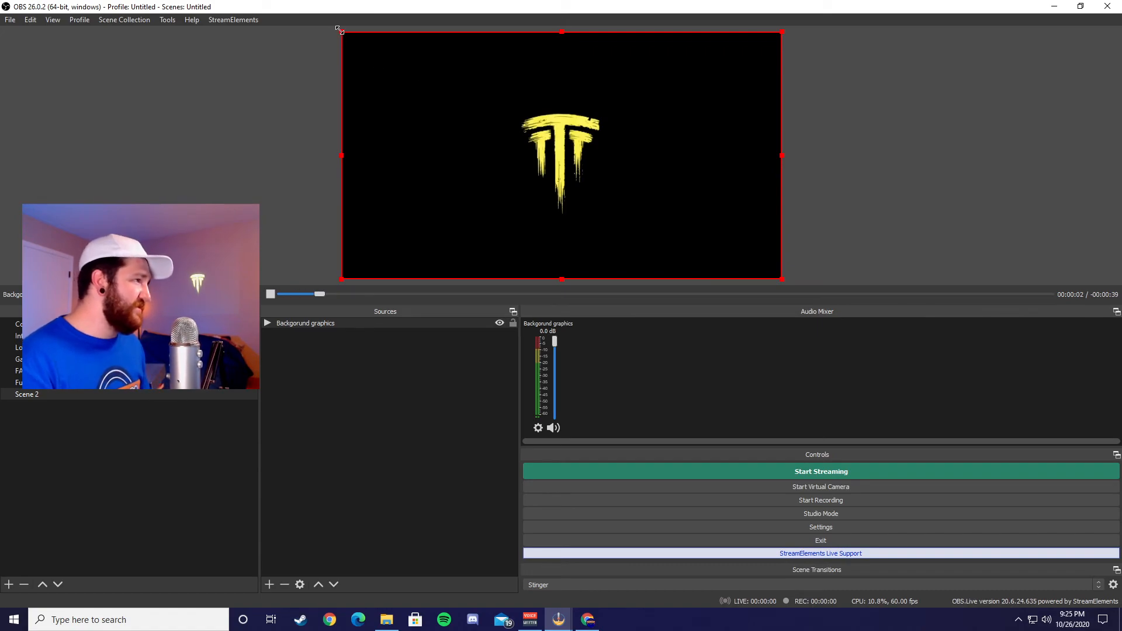
Step: Enlarge the Backgorund graphics source beyond the canvas edges and reposition it so the logo sits centred
{"action": "left_click_drag", "start_coordinate": [339, 29], "coordinate": [230, 6]}
{"action": "left_click_drag", "start_coordinate": [491, 109], "coordinate": [545, 139]}
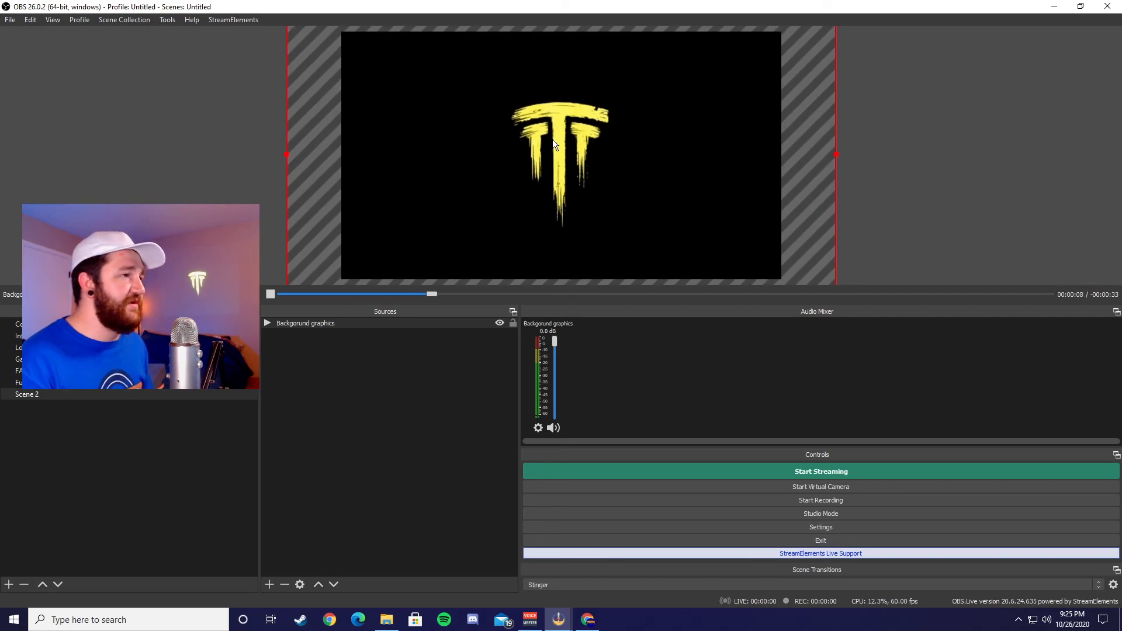
{"action": "right_click", "coordinate": [553, 140]}
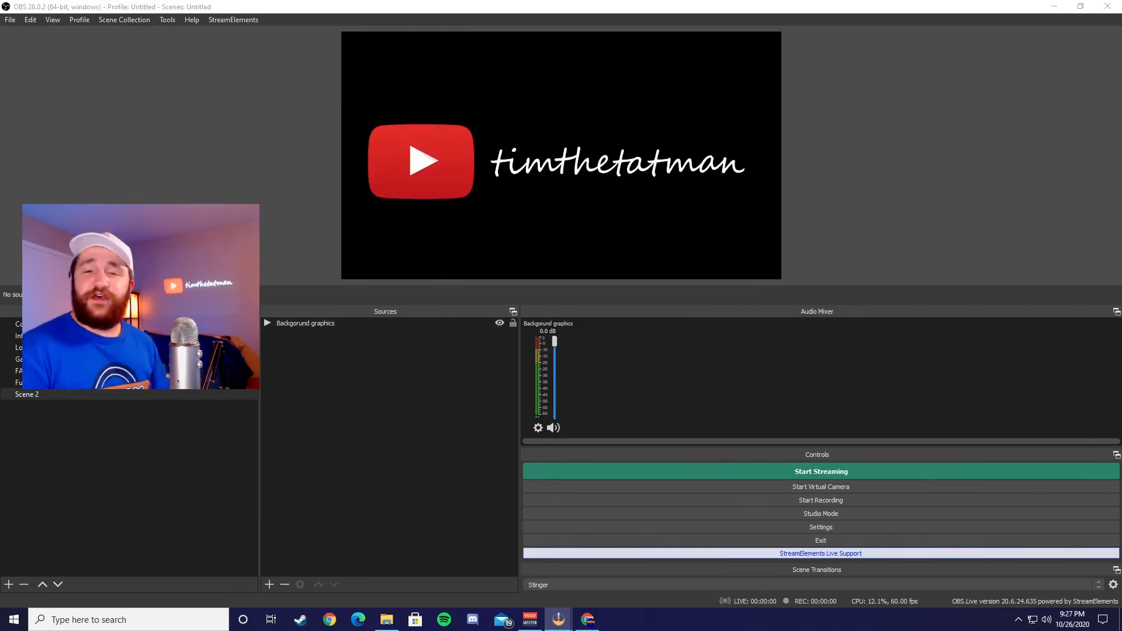